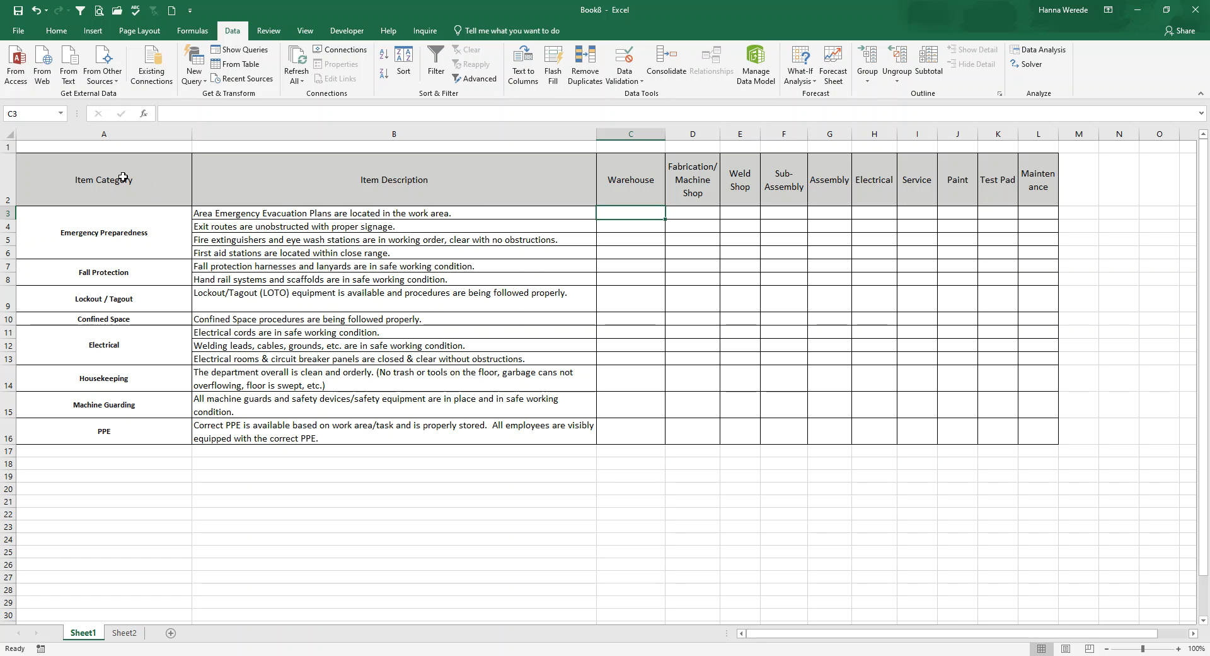
left_click(366, 298)
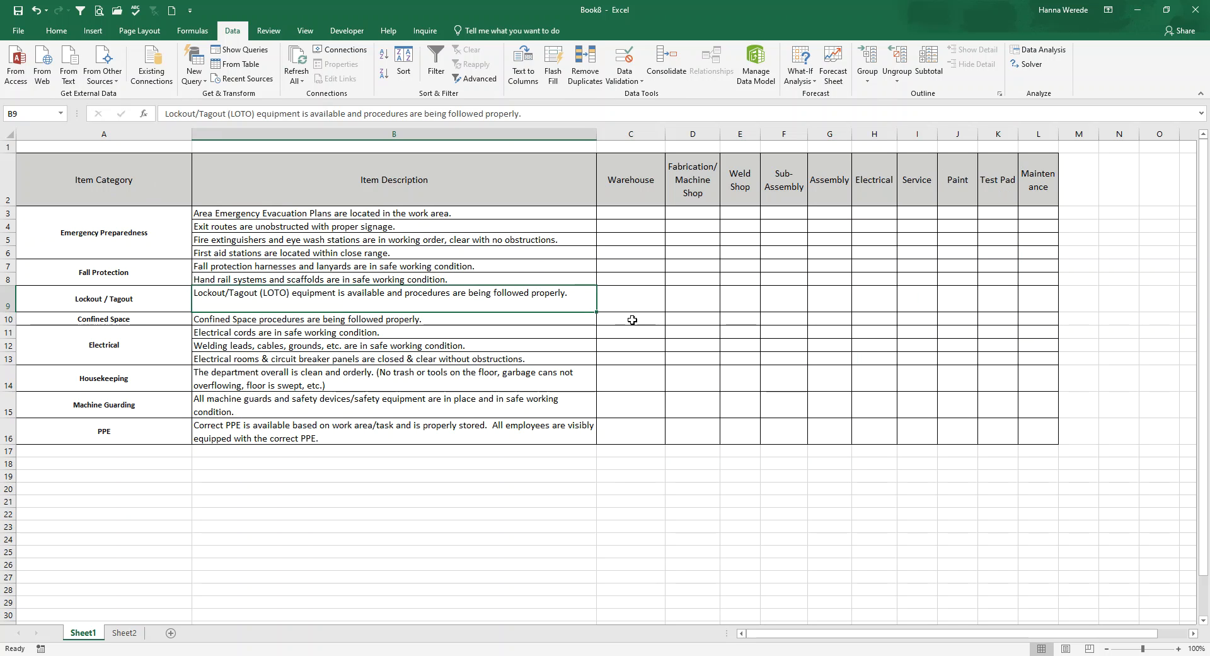
left_click(640, 270)
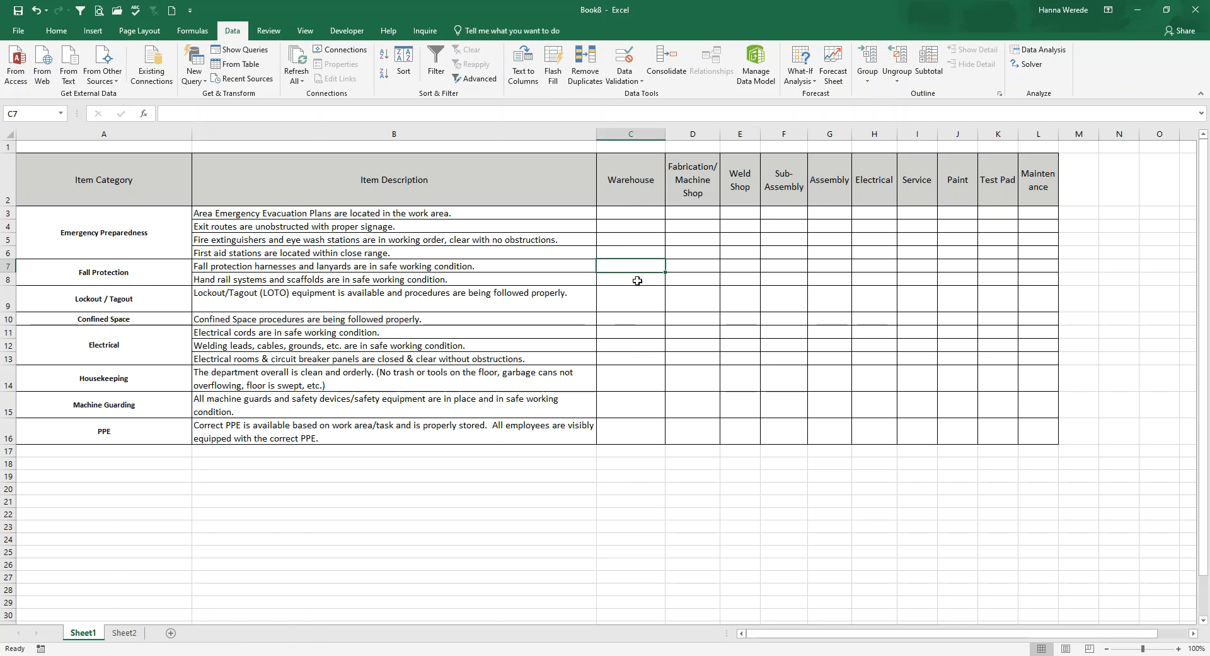
left_click(637, 216)
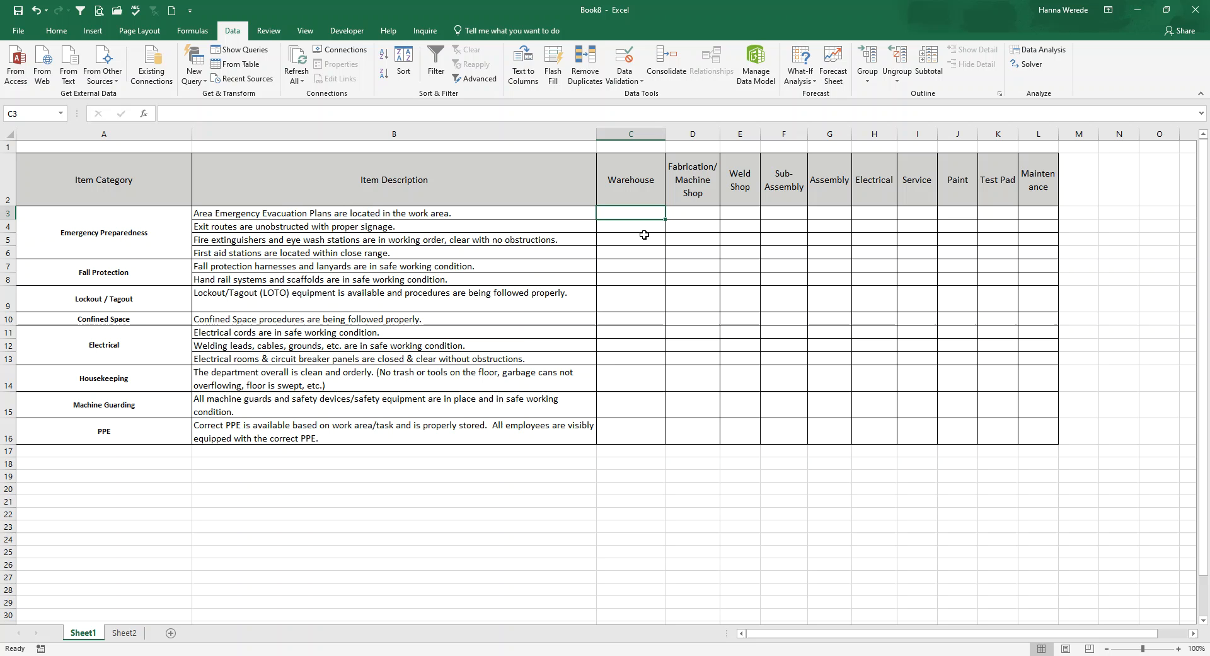
left_click(651, 229)
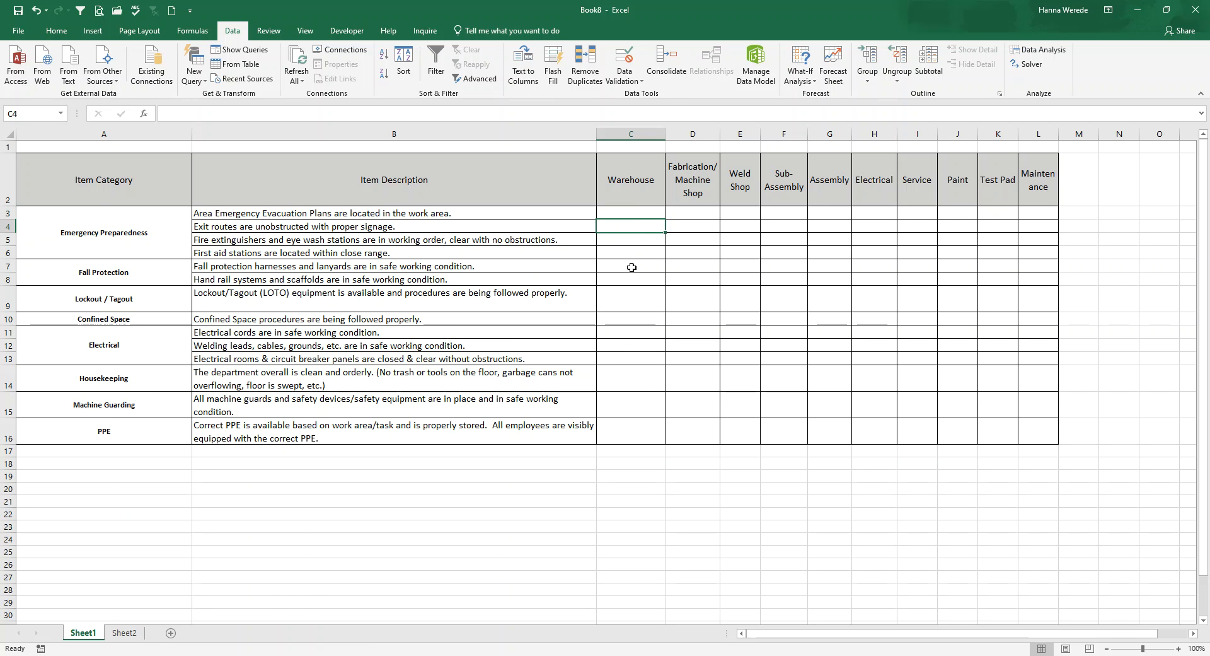
left_click(647, 214)
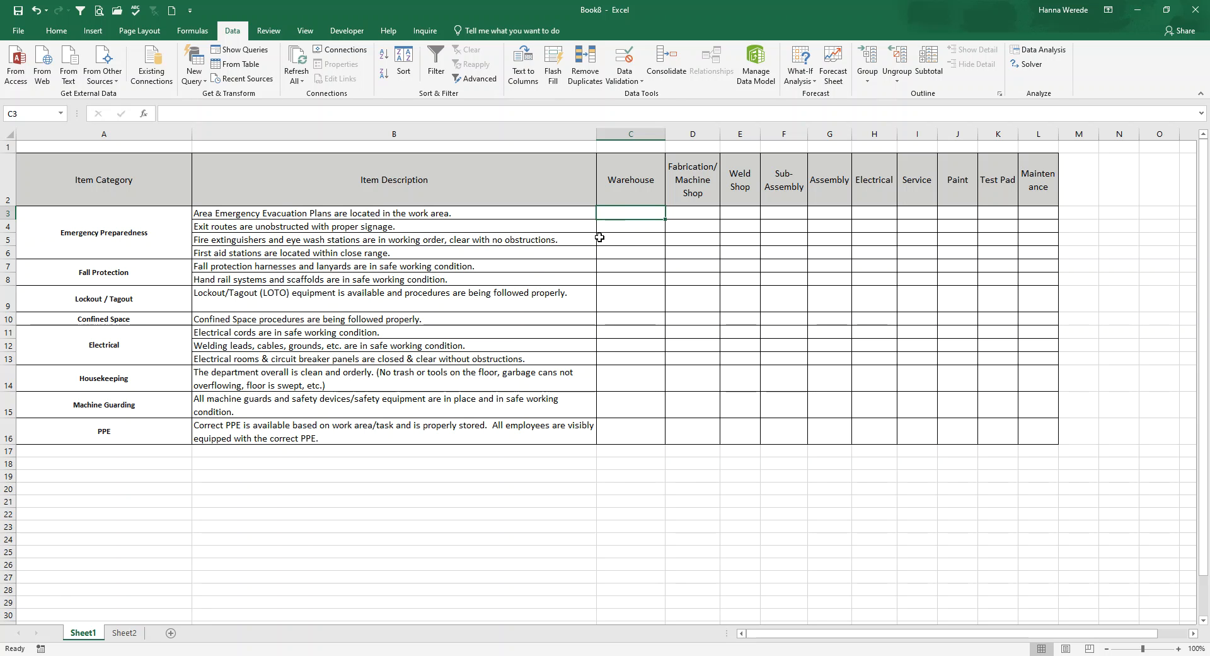
Step: Add a new sheet, enter OK, NOT OK and NOT REQ'D in cells A1 to A3, and widen column A to fit them
left_click(171, 633)
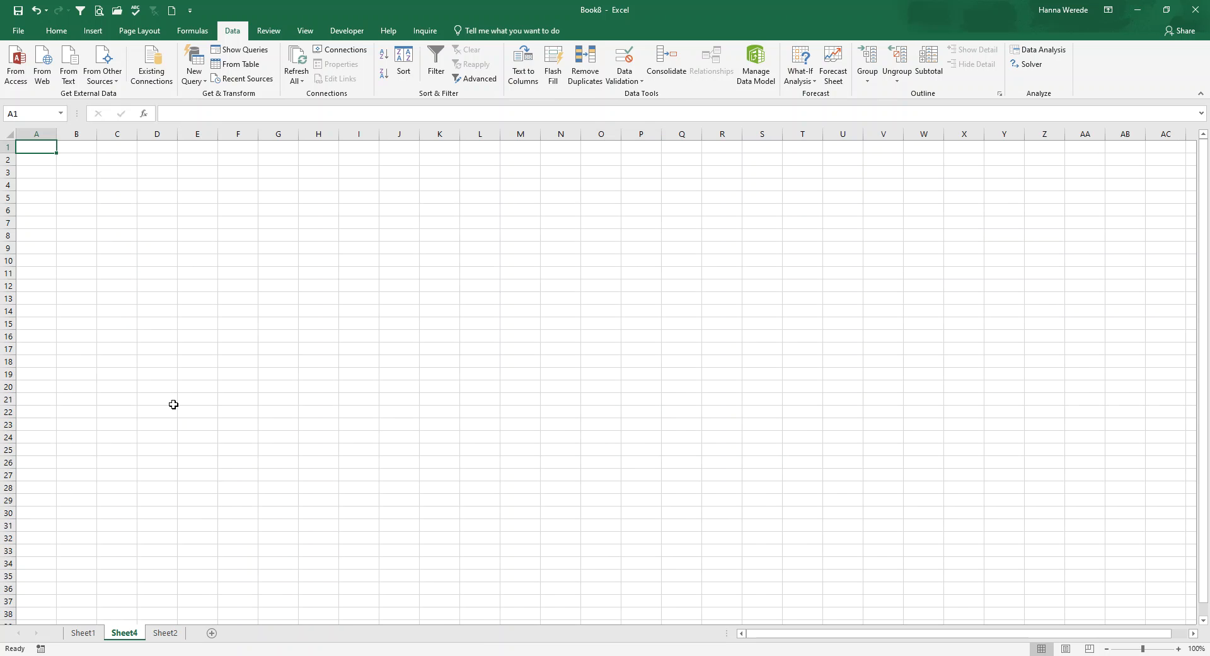
type("OK")
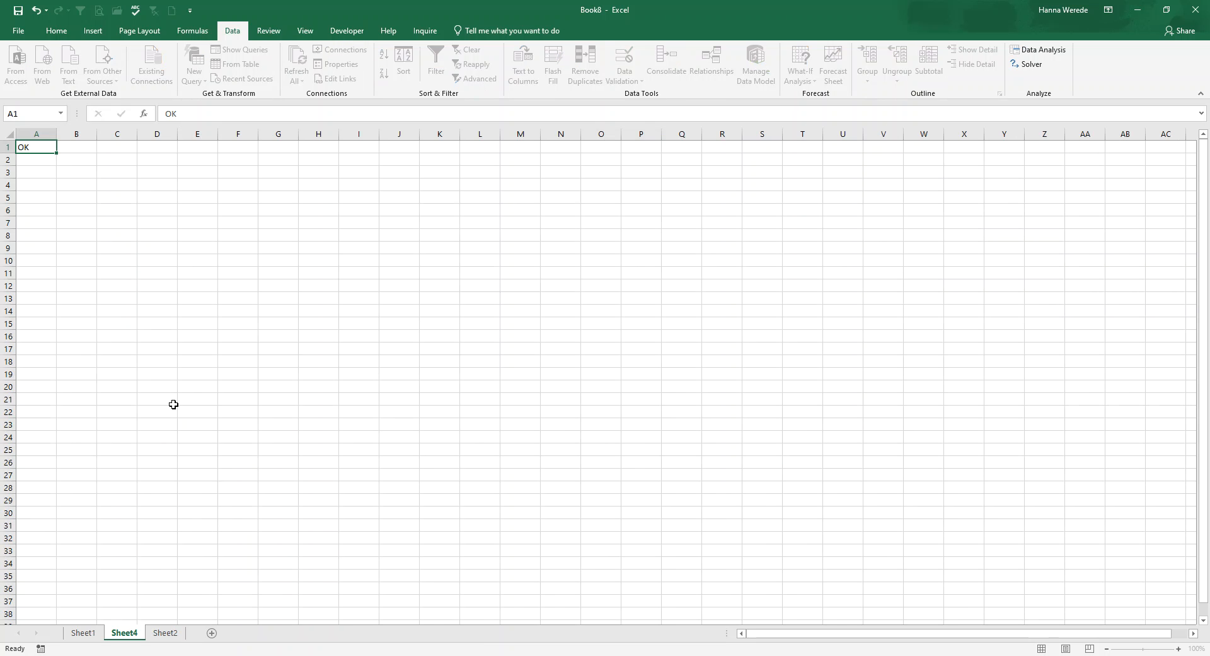
key("Return")
type("NOT OK")
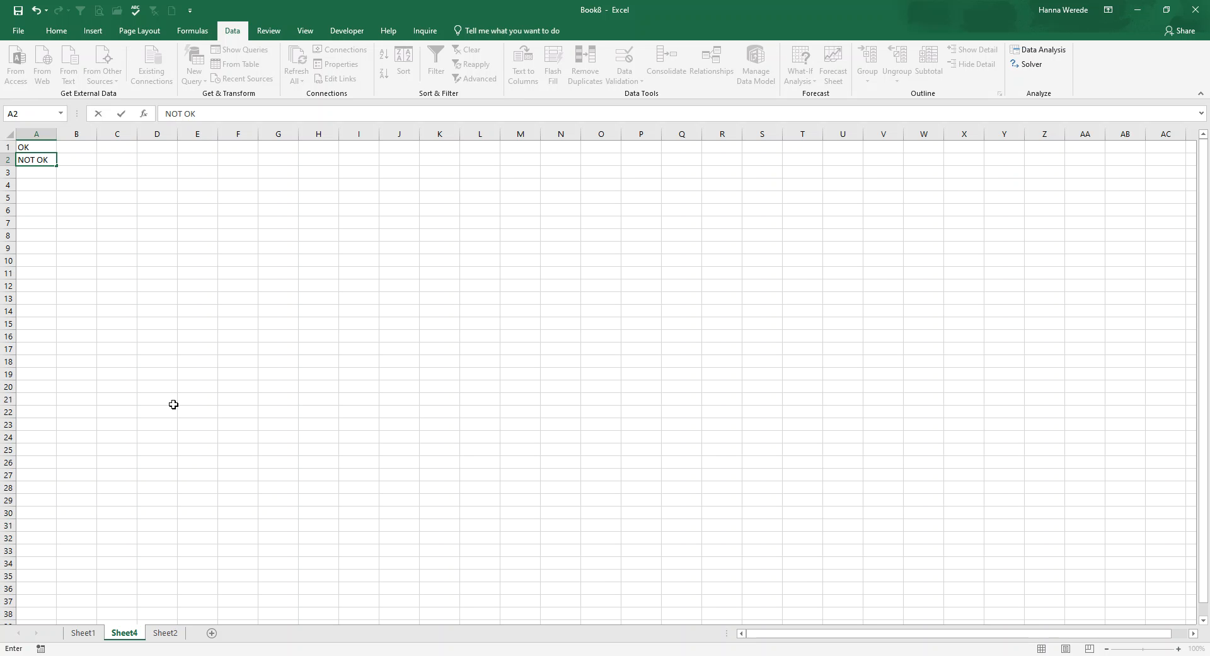
key("Return")
type("NOT REQ'D")
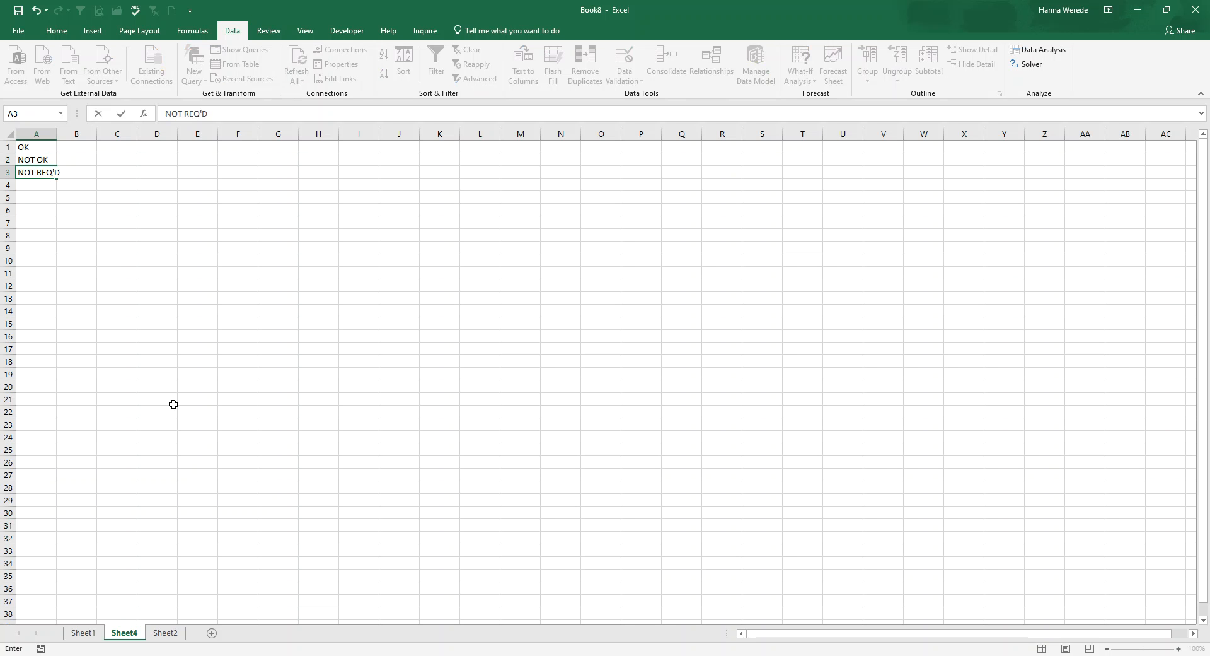
key("Return")
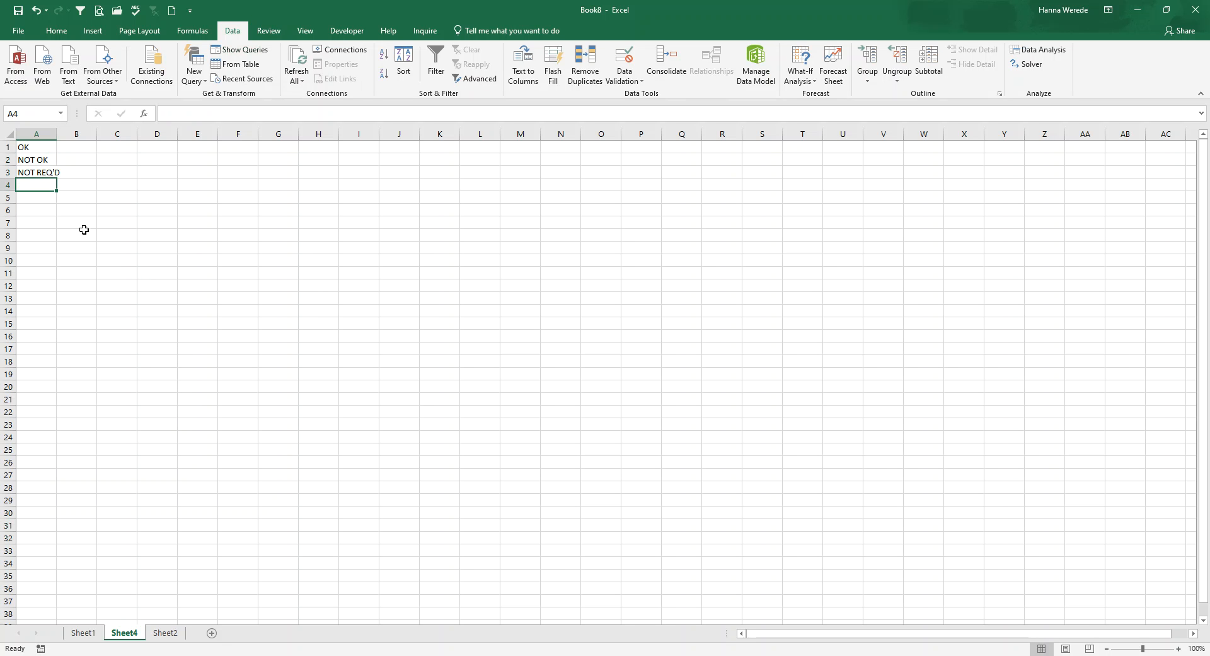
left_click_drag(57, 140, 74, 140)
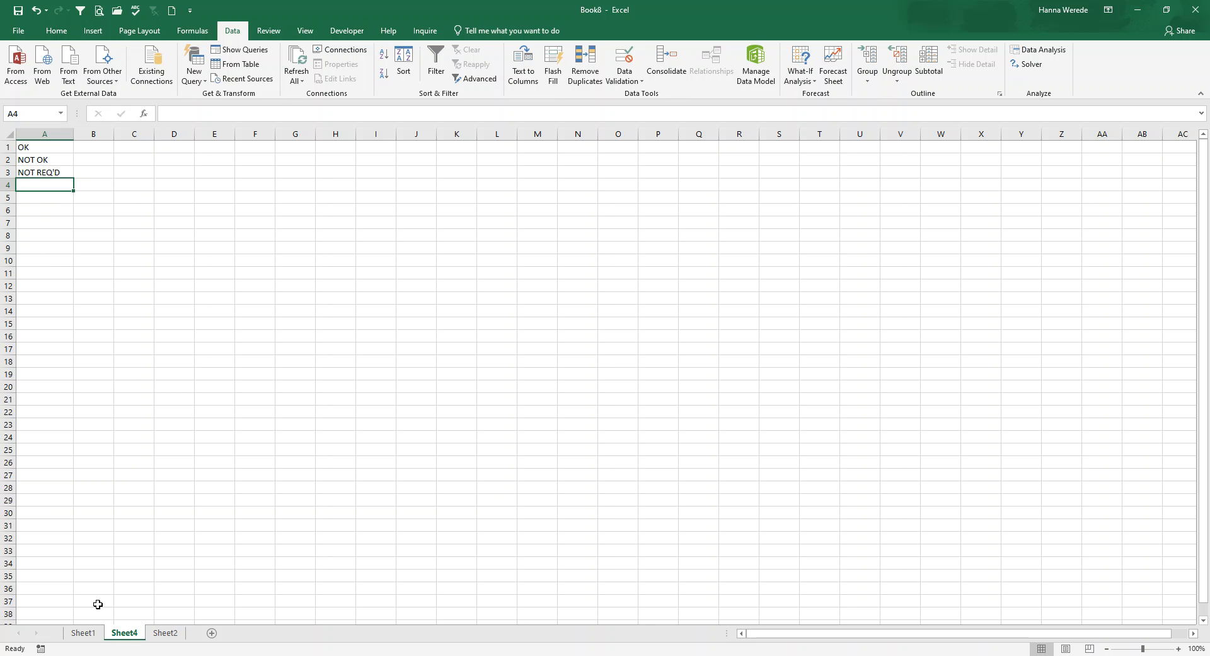
Step: Rename the new sheet as IIST and return to Sheet1
double_click(123, 634)
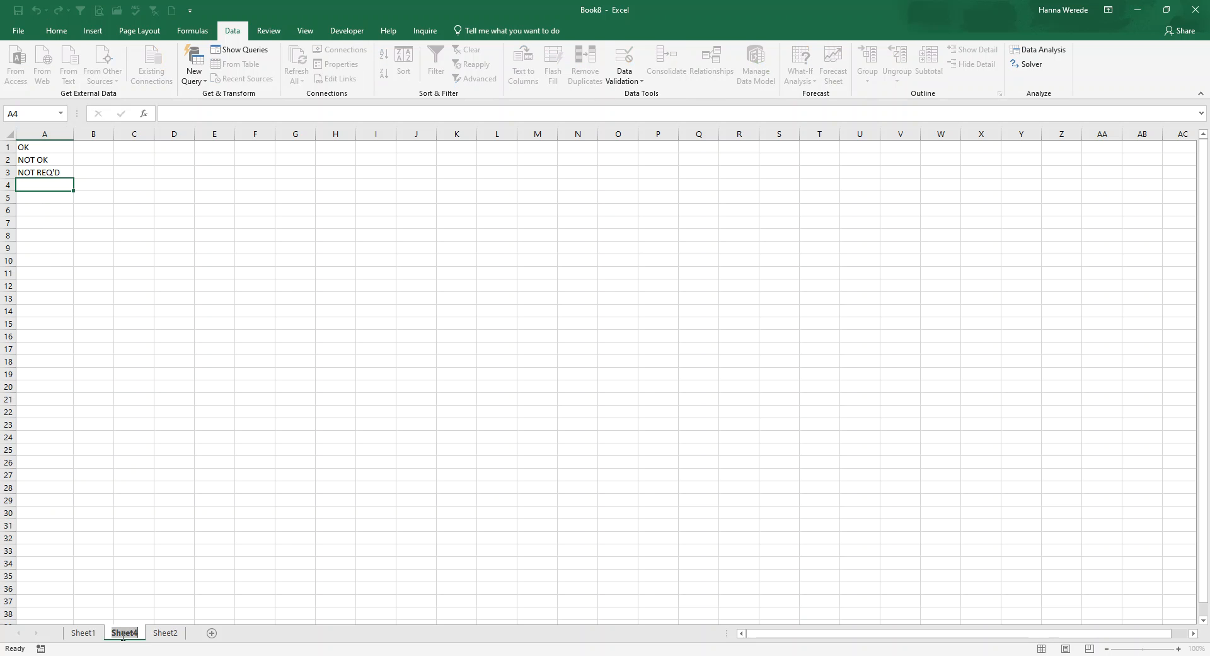
type("IIST")
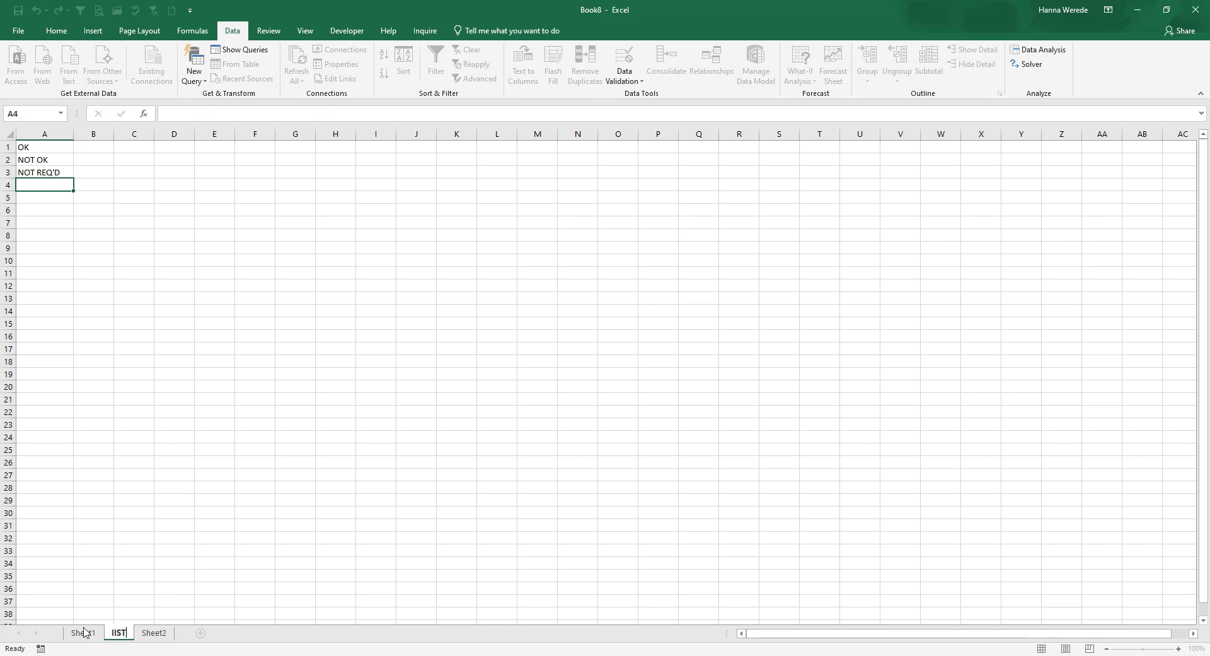
left_click(82, 633)
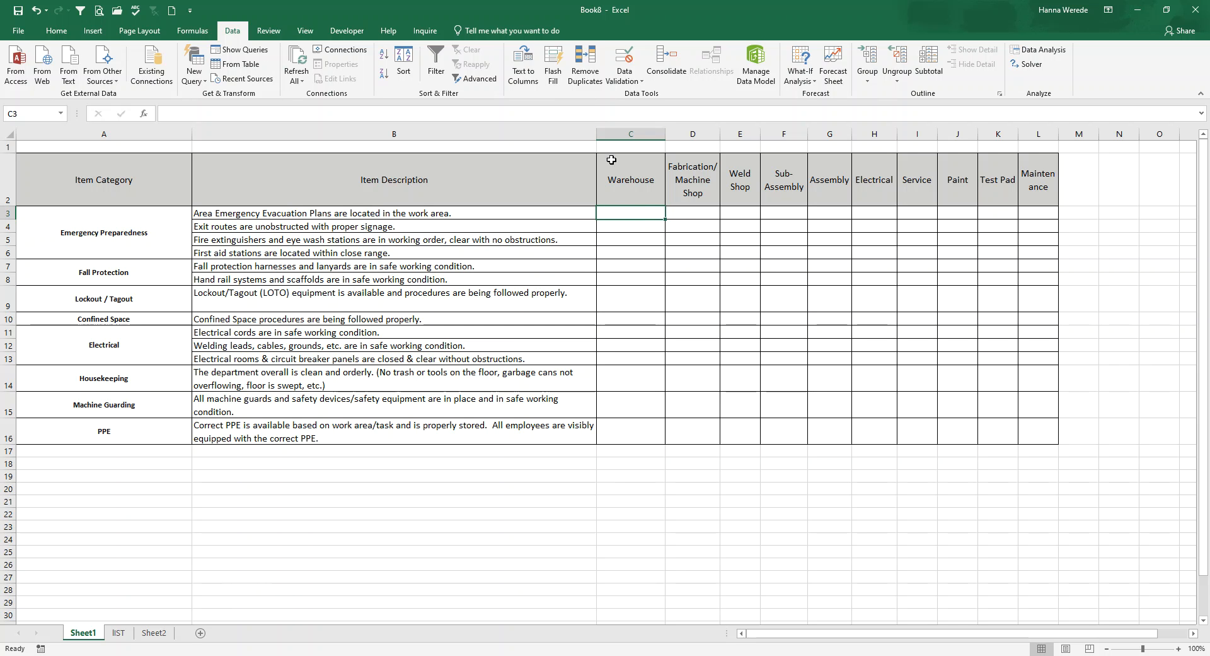
left_click_drag(636, 213, 1042, 424)
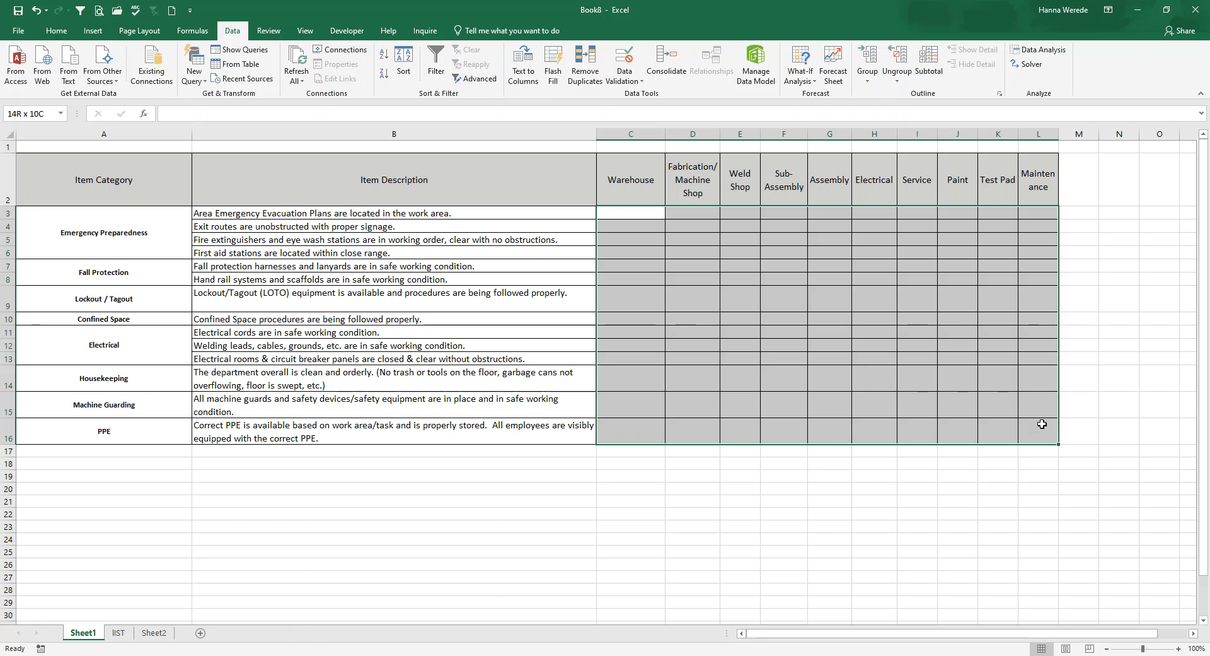
left_click(613, 212)
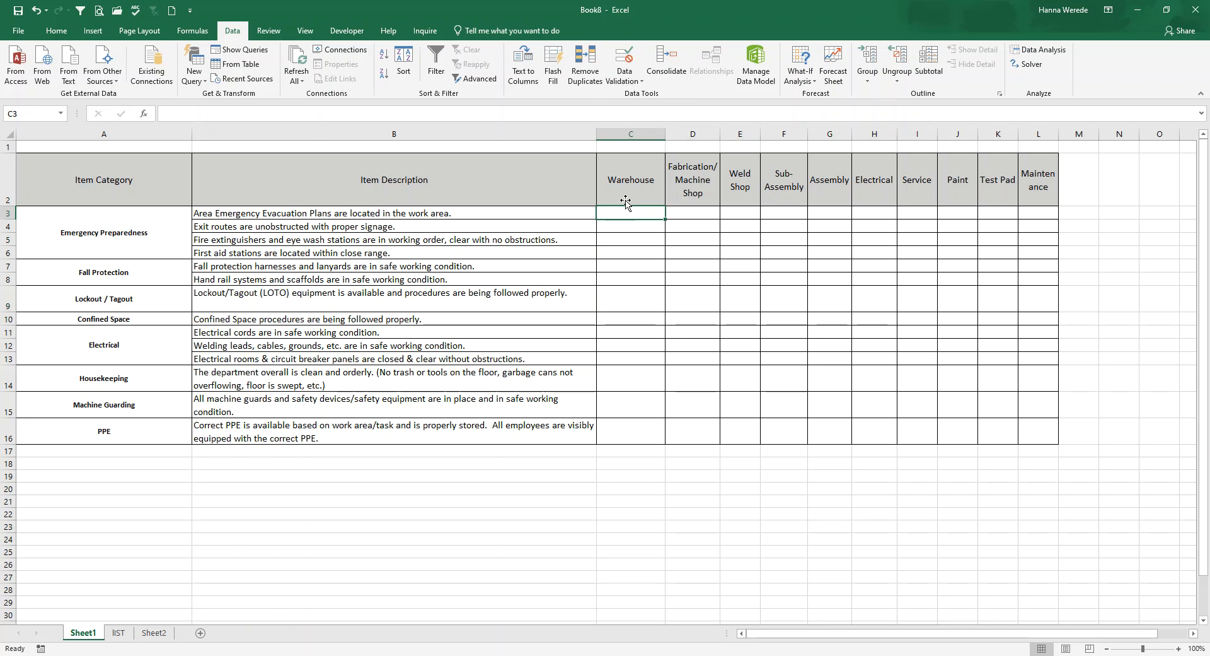
left_click(625, 81)
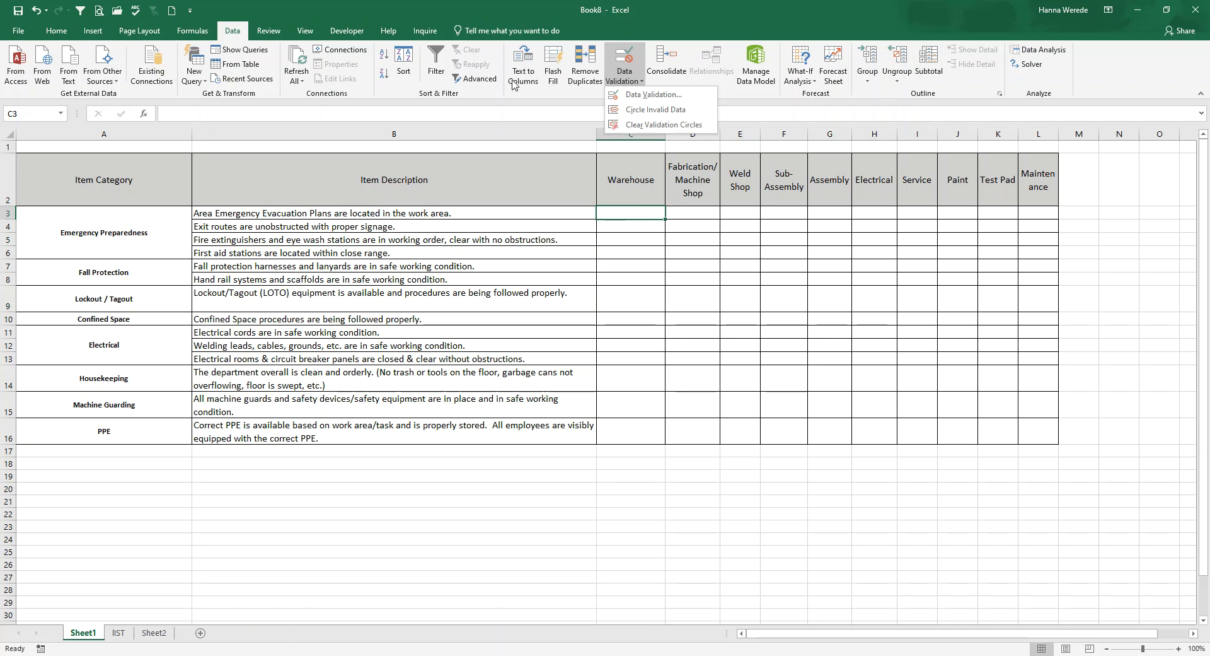
left_click(644, 245)
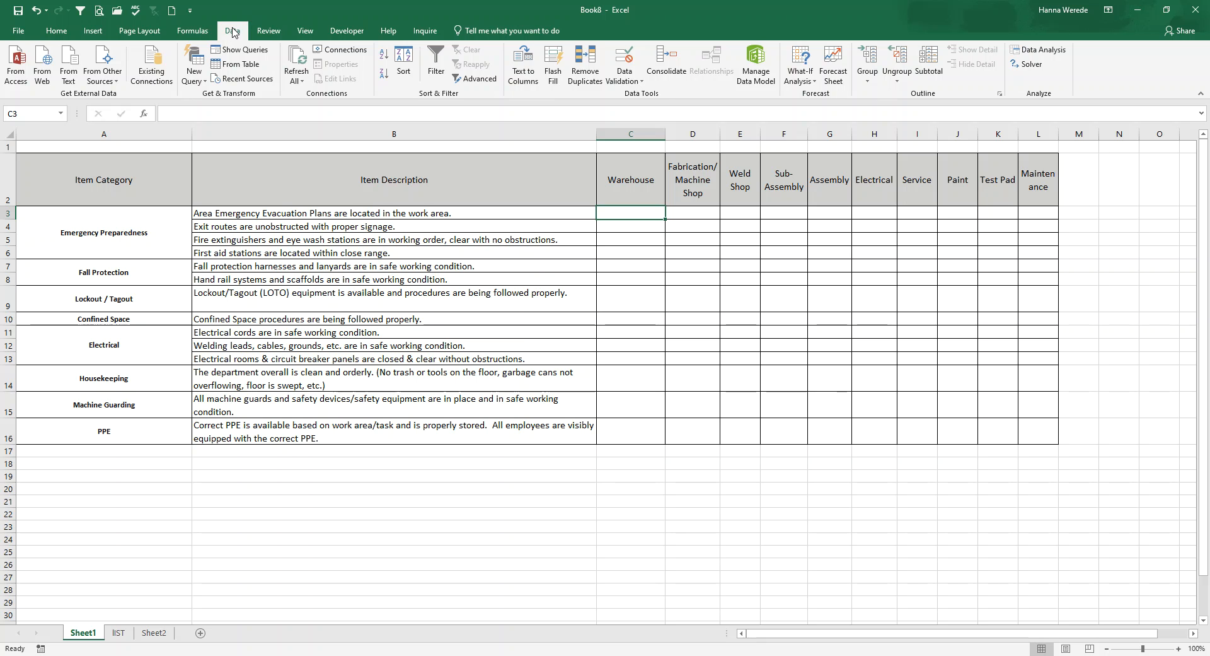
Step: Apply List data validation to cell C3, using the whole of column A on the IIST sheet as its source
left_click(641, 85)
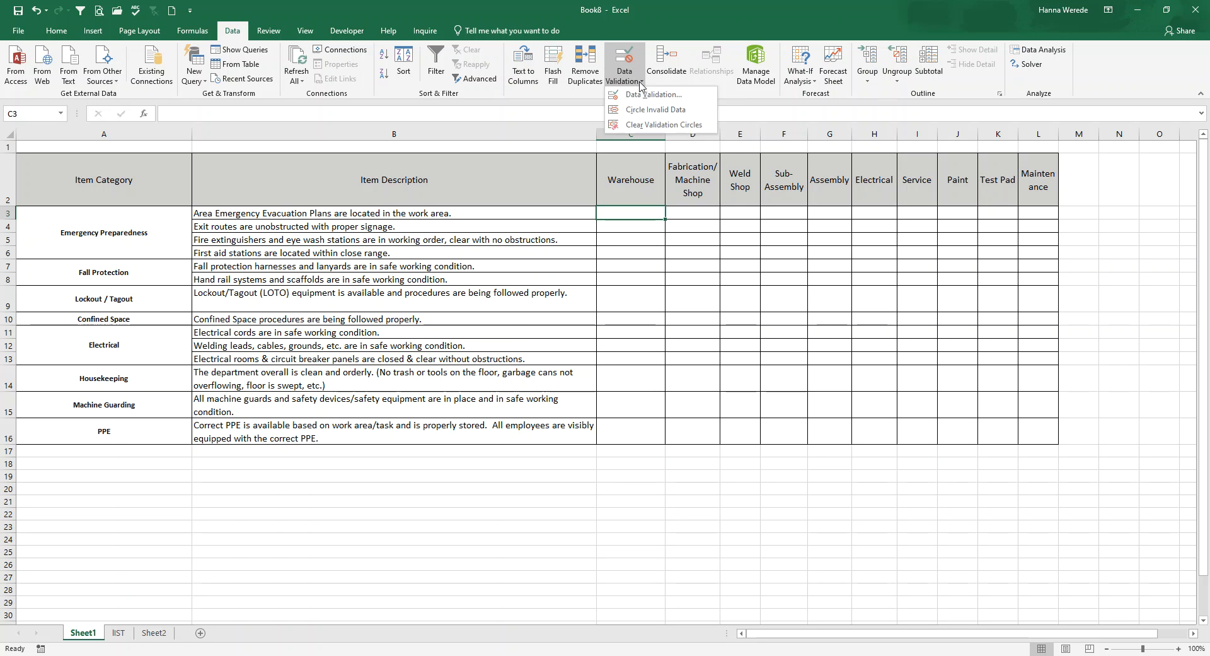
left_click(653, 94)
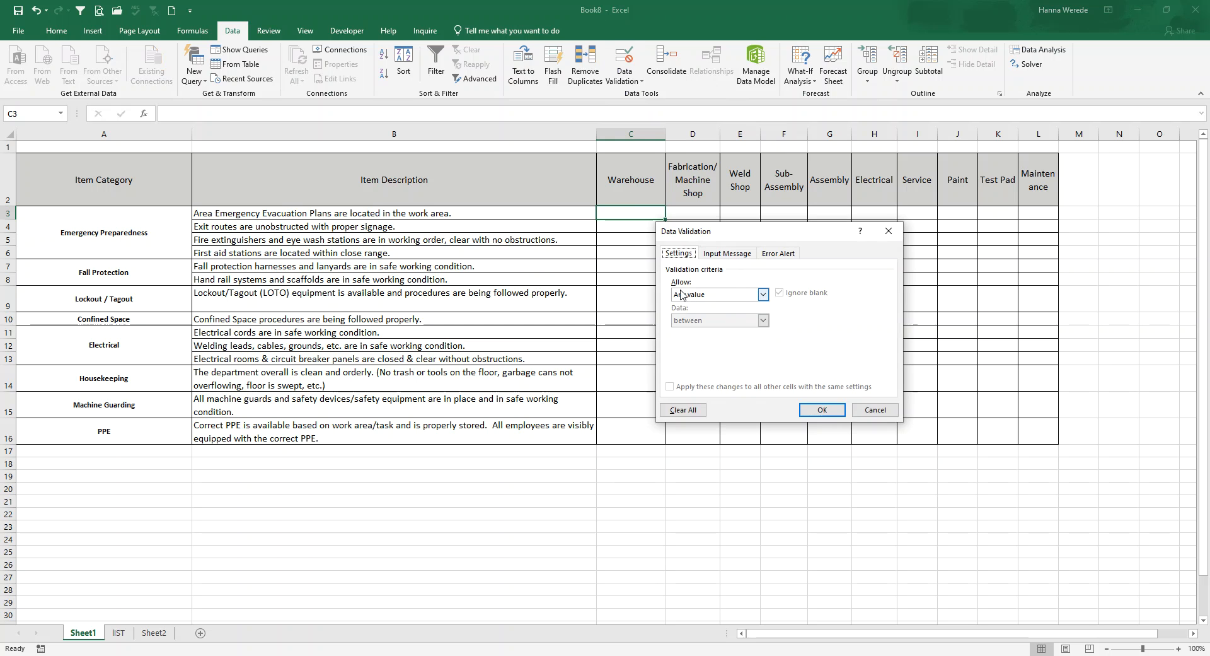
left_click(762, 294)
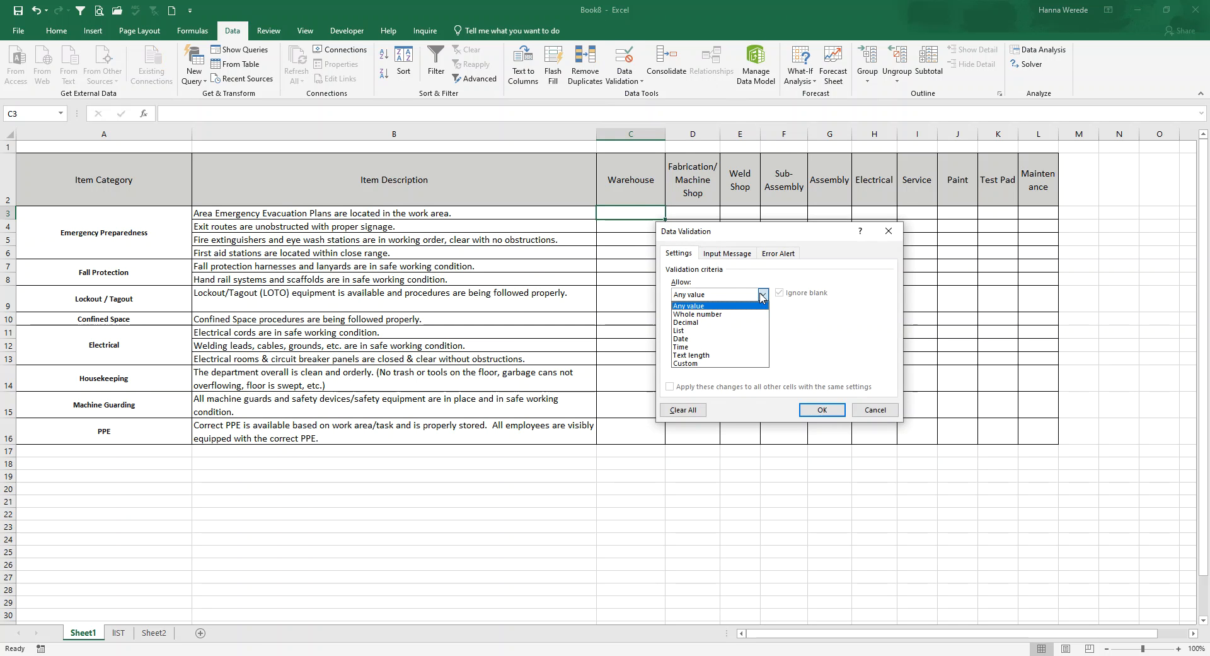
left_click(698, 333)
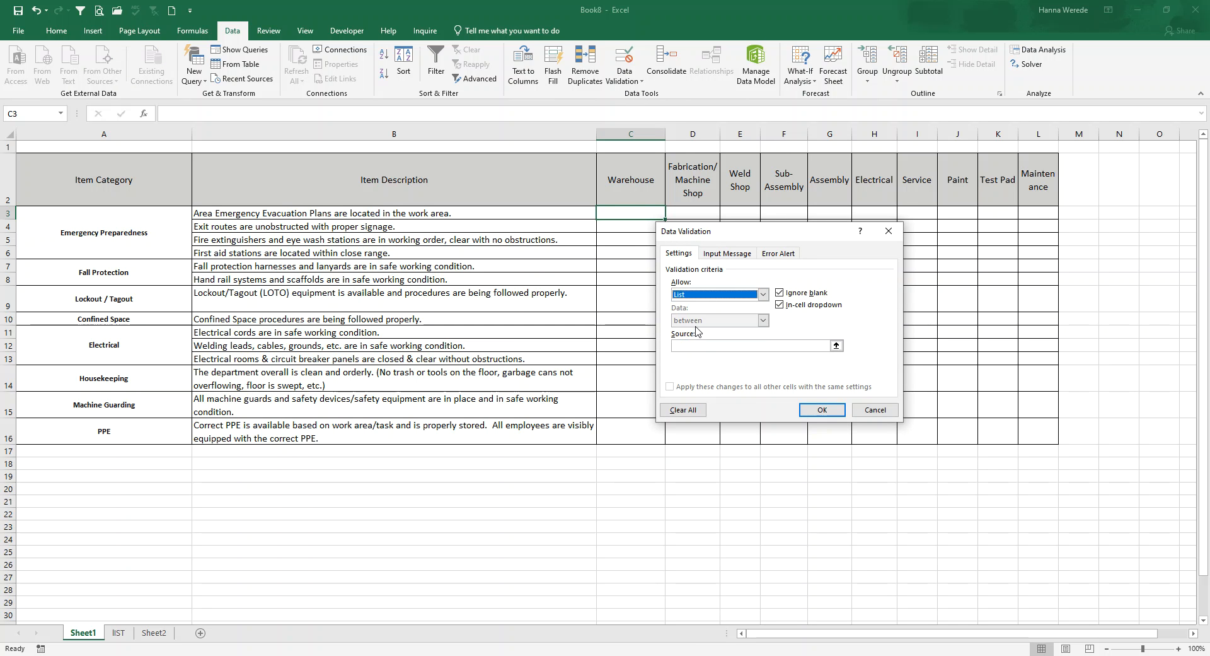
left_click(740, 343)
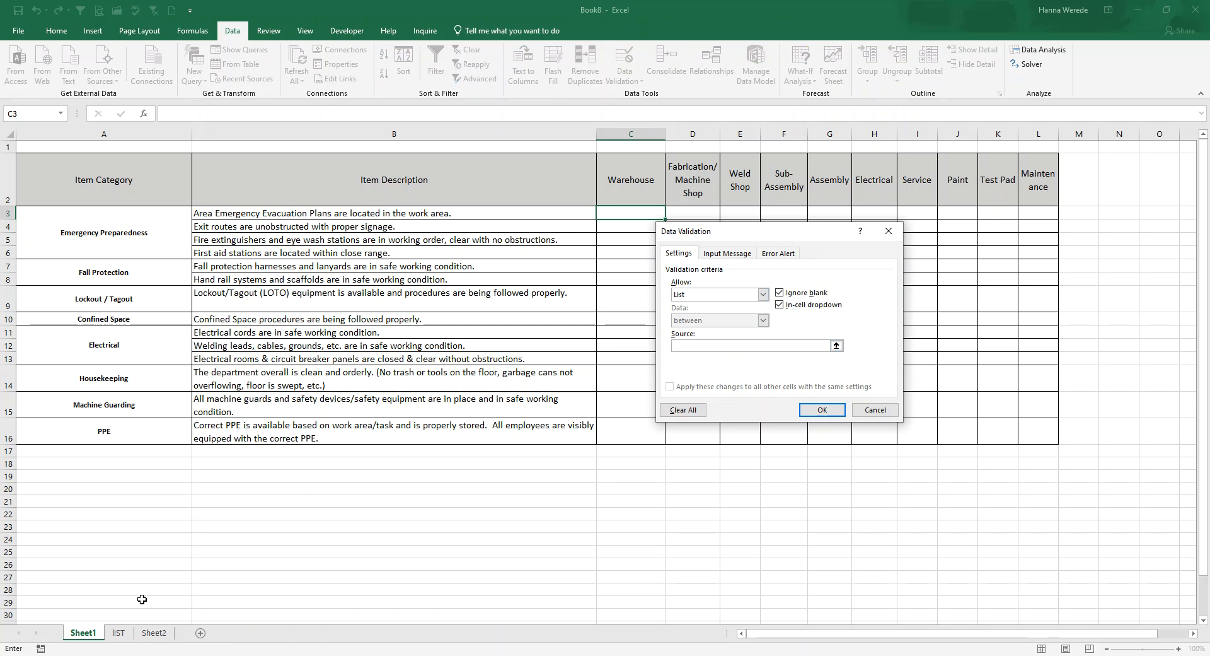
left_click(117, 633)
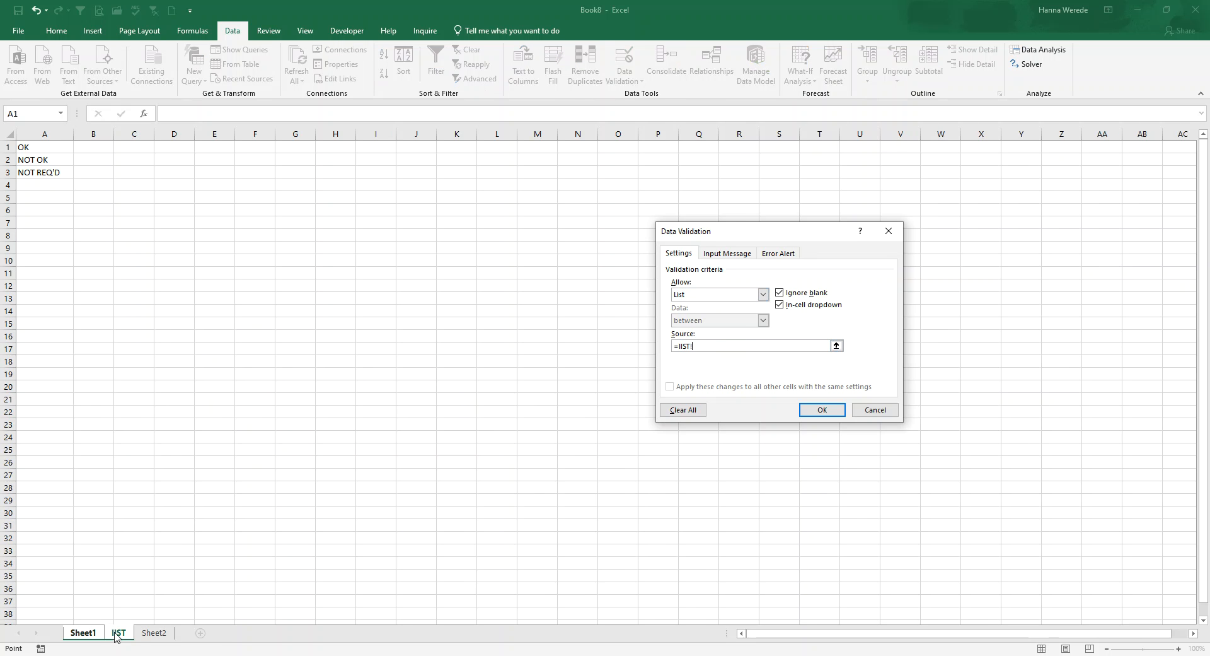
left_click(48, 131)
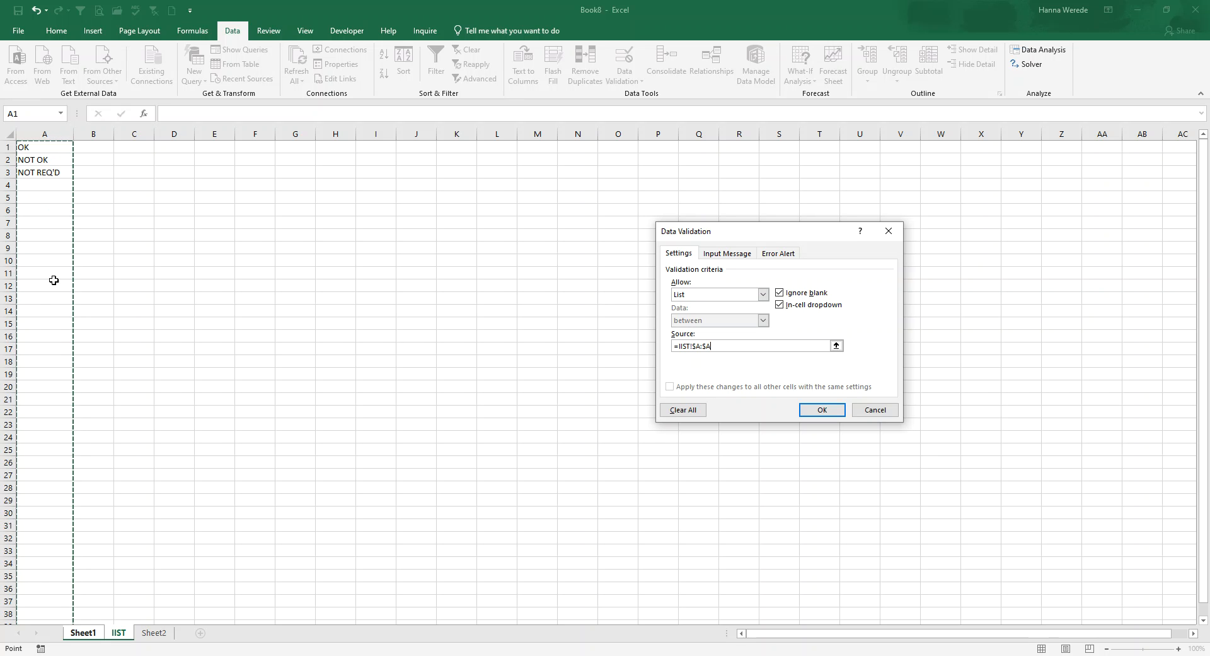
left_click_drag(47, 154, 54, 170)
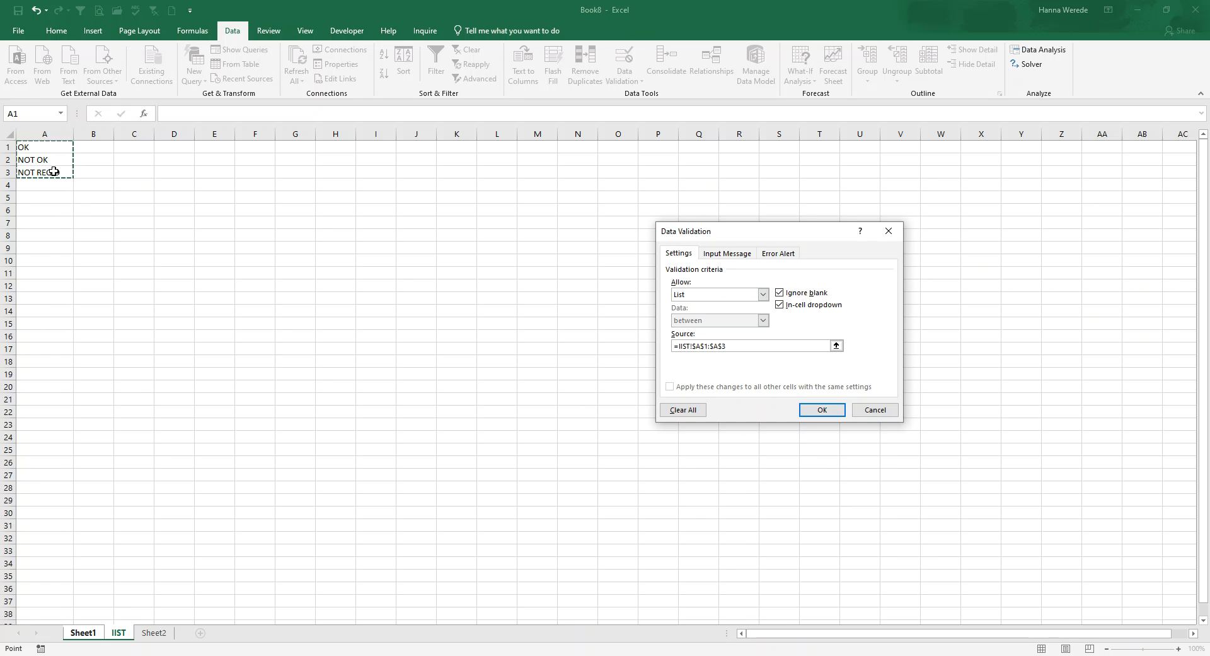
left_click(51, 131)
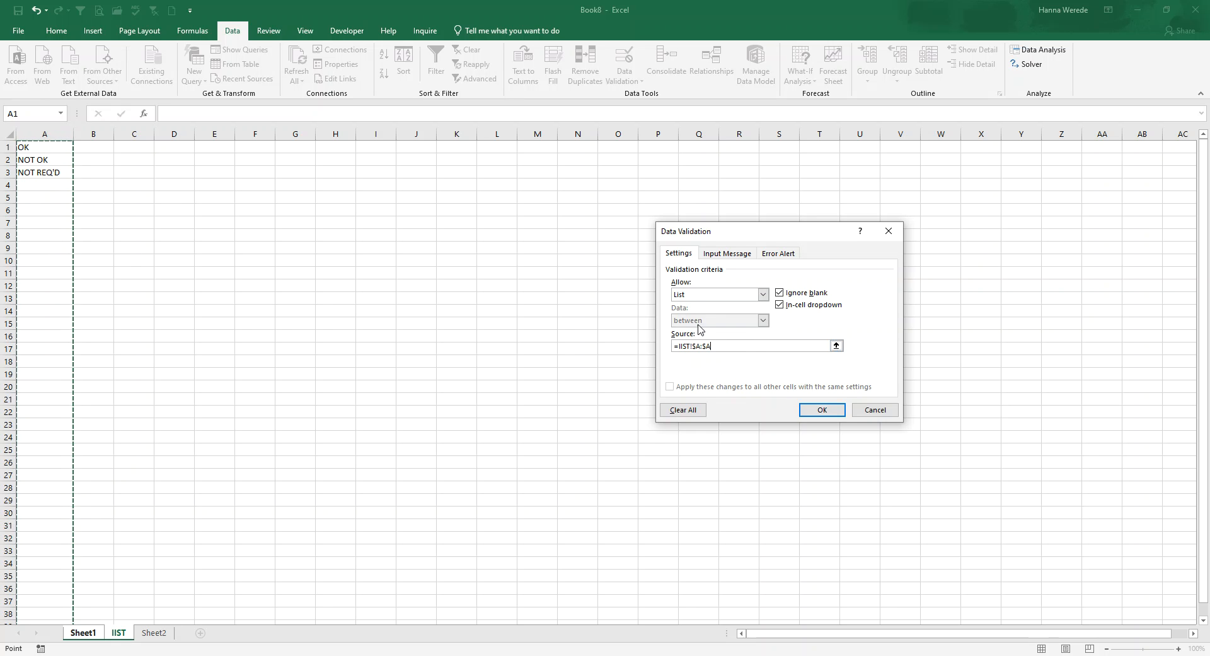
left_click(822, 409)
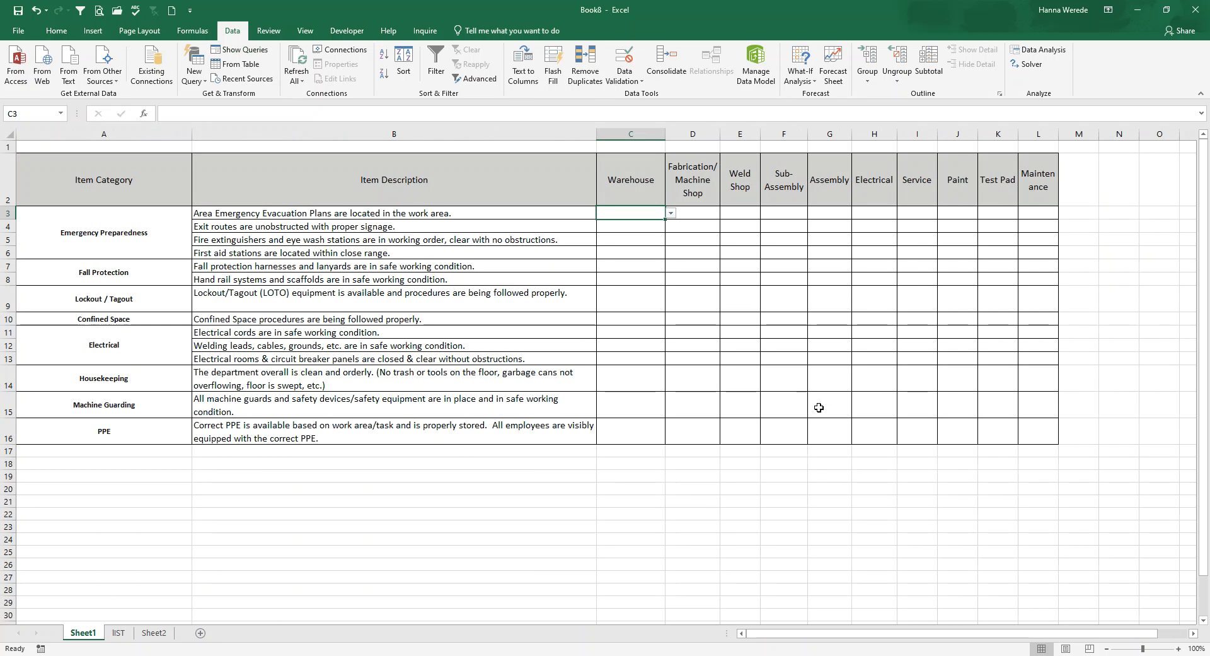
Step: Check the options offered by the drop-down list in cell C3 without choosing one
left_click(672, 214)
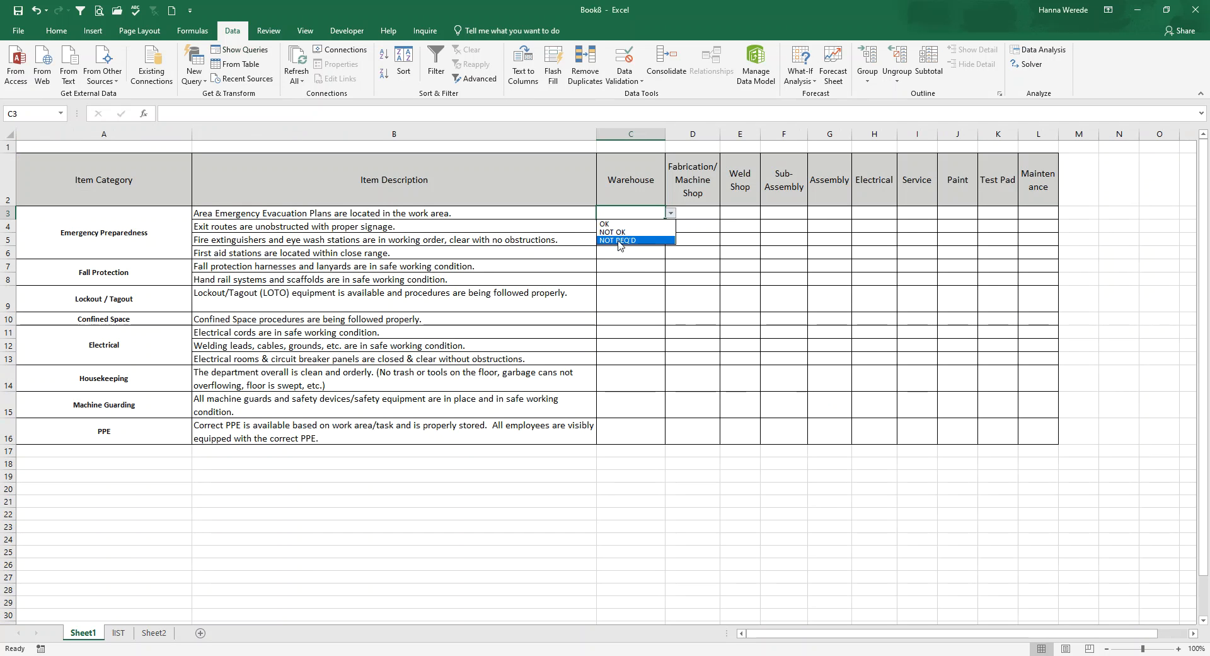
key("Escape")
left_click(634, 261)
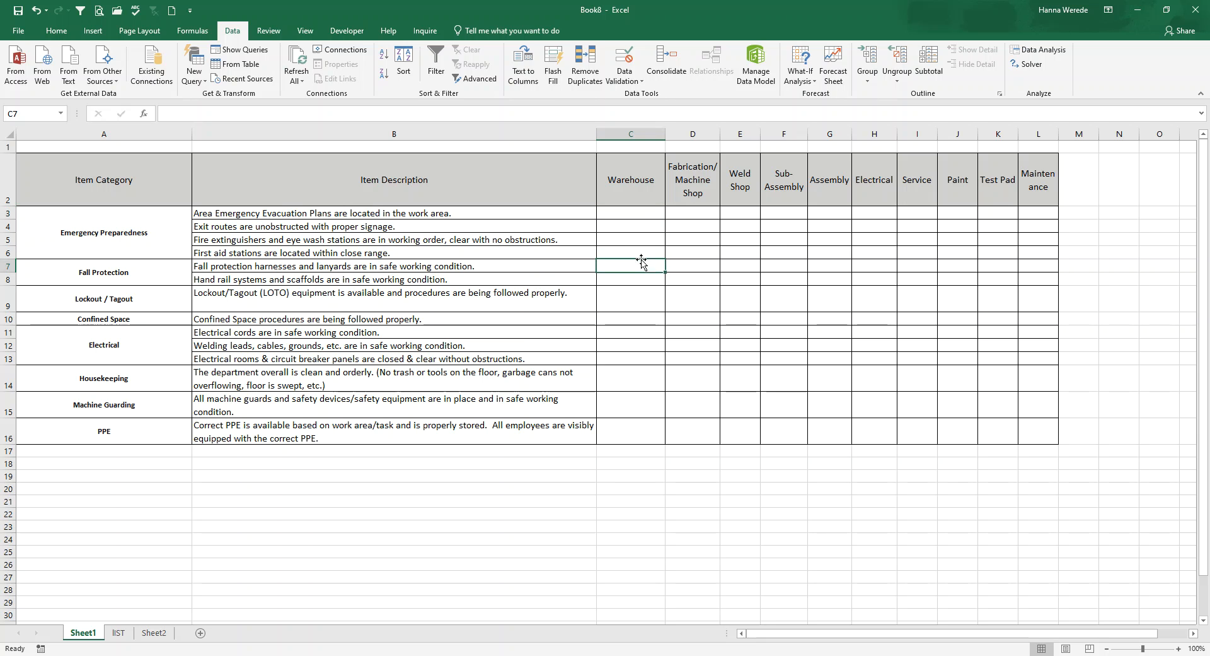
Step: Copy the drop-down cell C3 across the checklist range C3:L16 and open the list in F9 to check it
left_click(628, 214)
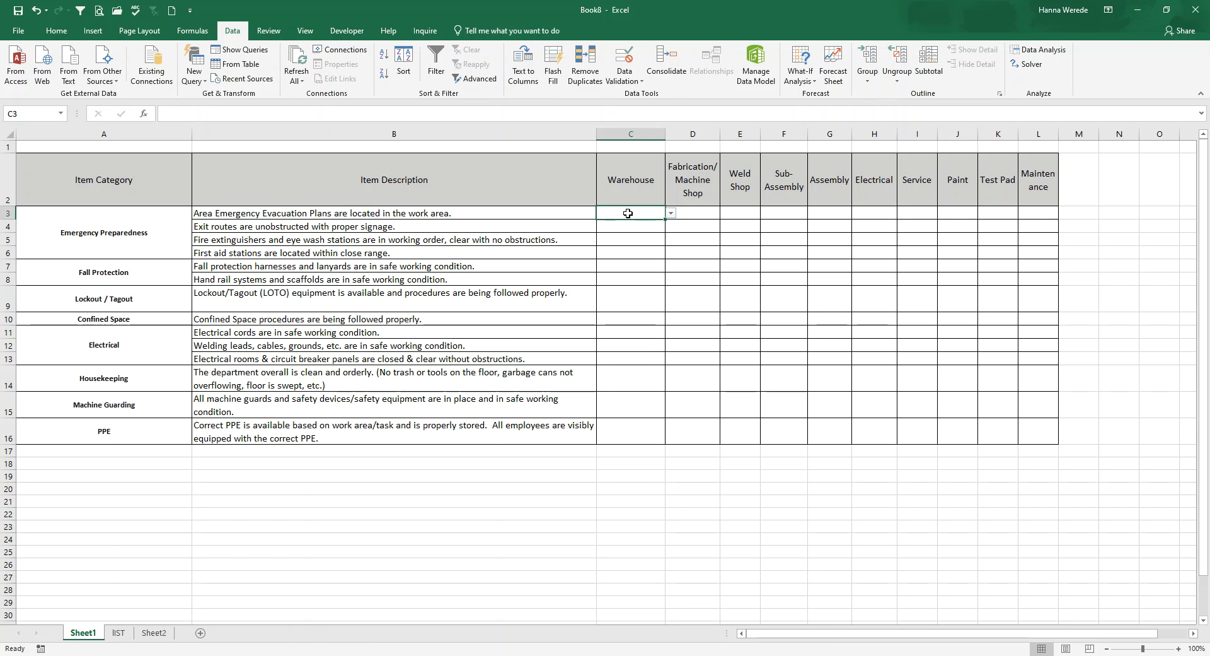
key("ctrl+c")
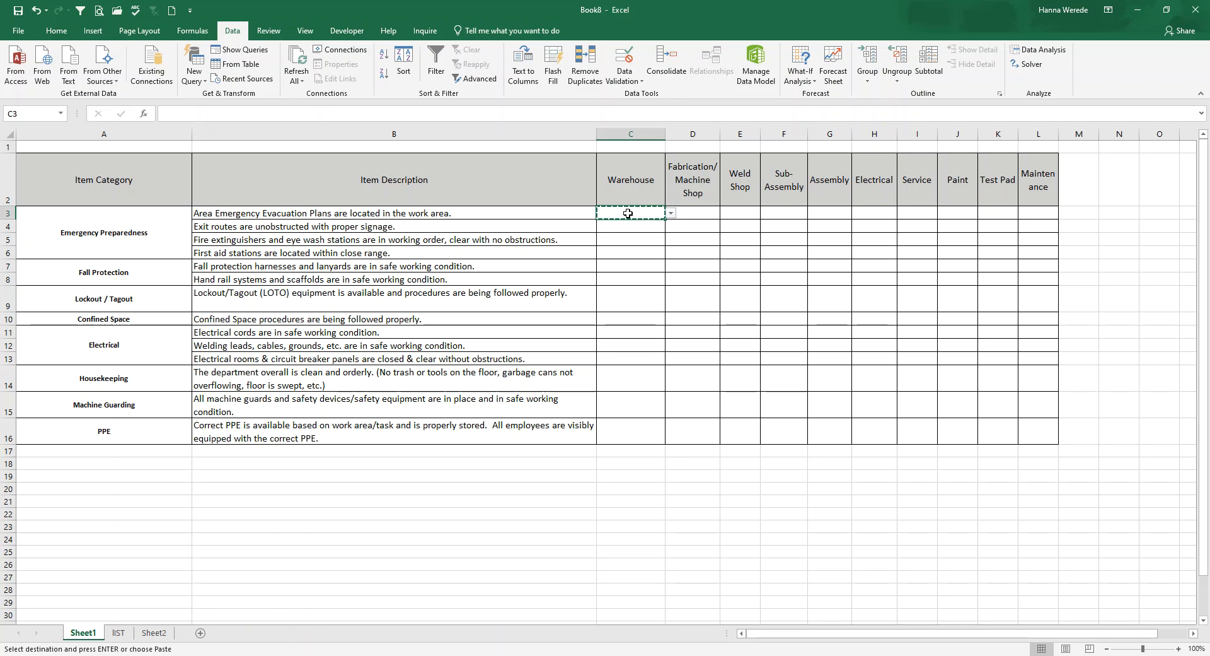
left_click_drag(628, 214, 1028, 421)
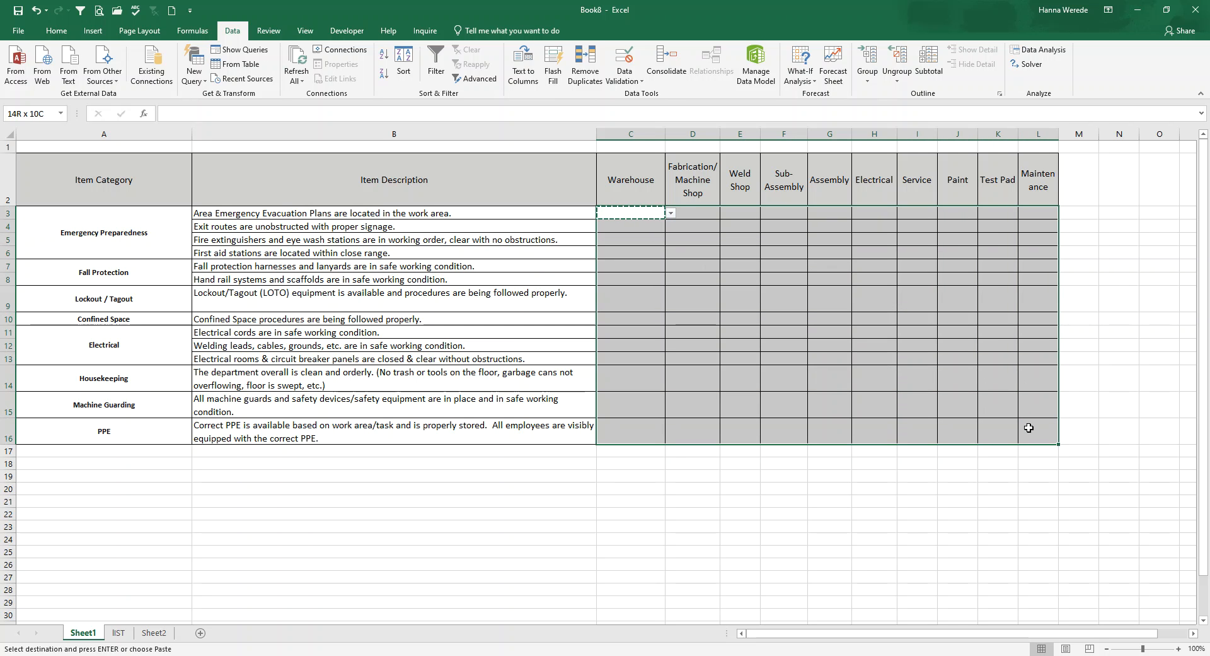
key("ctrl+v")
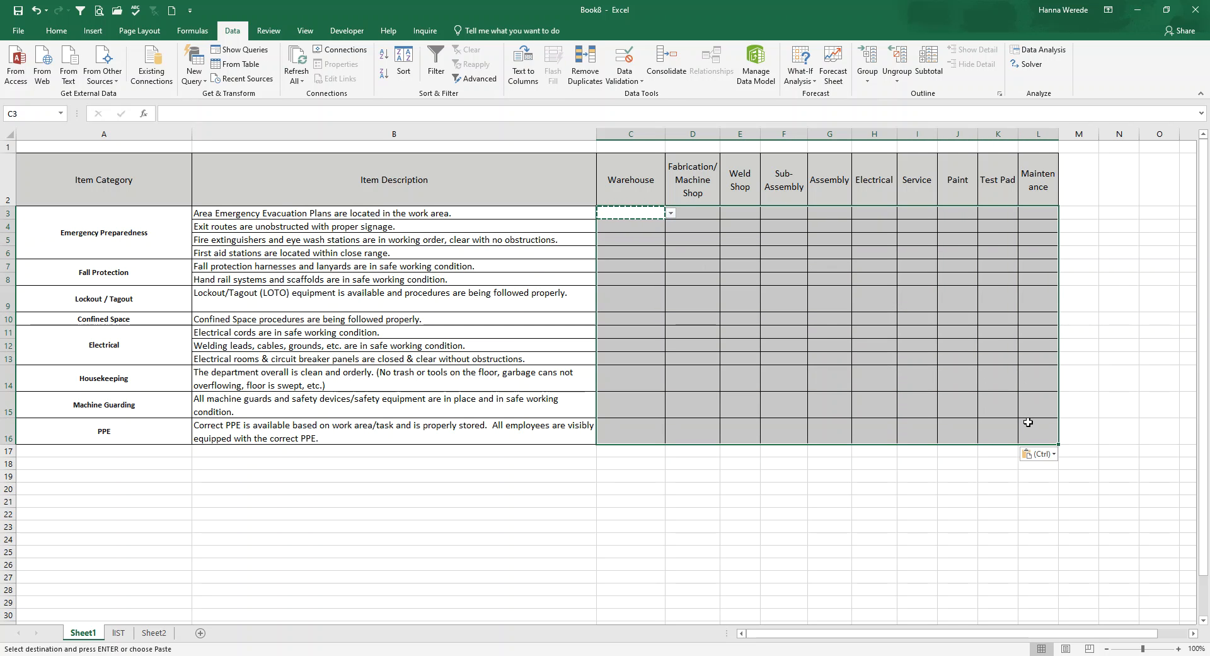
left_click(805, 305)
left_click(813, 308)
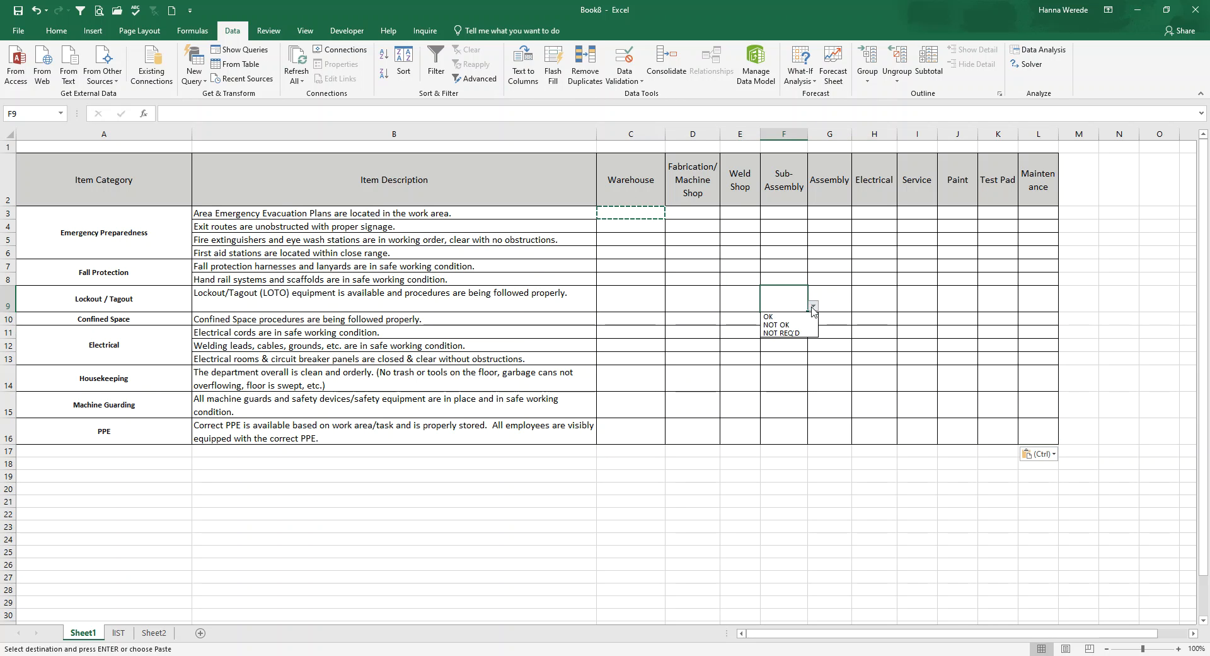
Step: Fill checklist cells from their drop-down lists: OK in F9, NOT OK in H5 and NOT REQ'D in D8
left_click(786, 351)
left_click(813, 305)
left_click(793, 317)
left_click(864, 240)
left_click(903, 241)
left_click(870, 262)
left_click(699, 275)
left_click(726, 279)
left_click(700, 312)
left_click(698, 341)
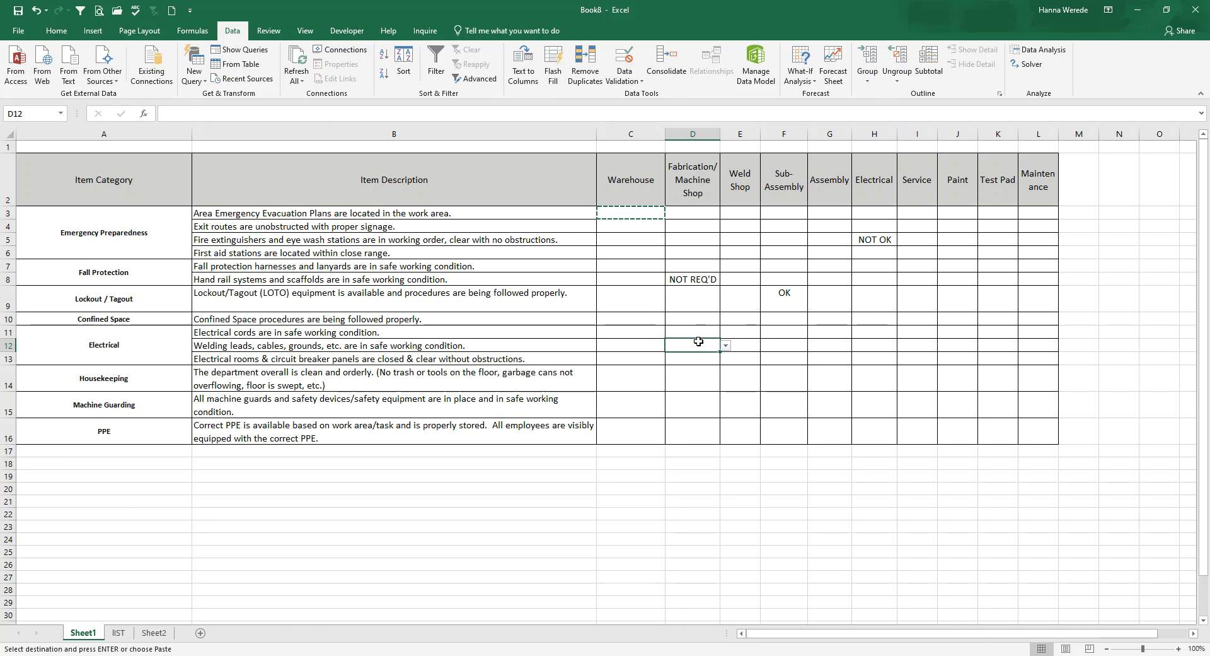
Step: Test the data validation by trying to enter the unlisted value K in cell C9, and cancel the entry
left_click(682, 303)
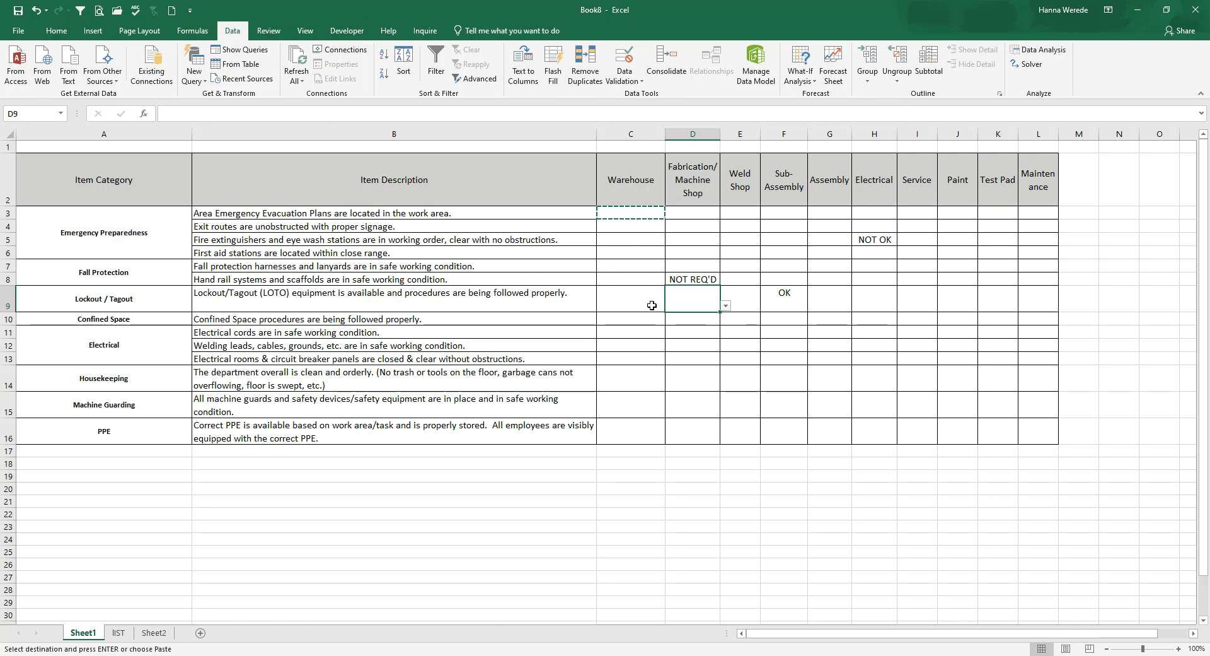
left_click(652, 305)
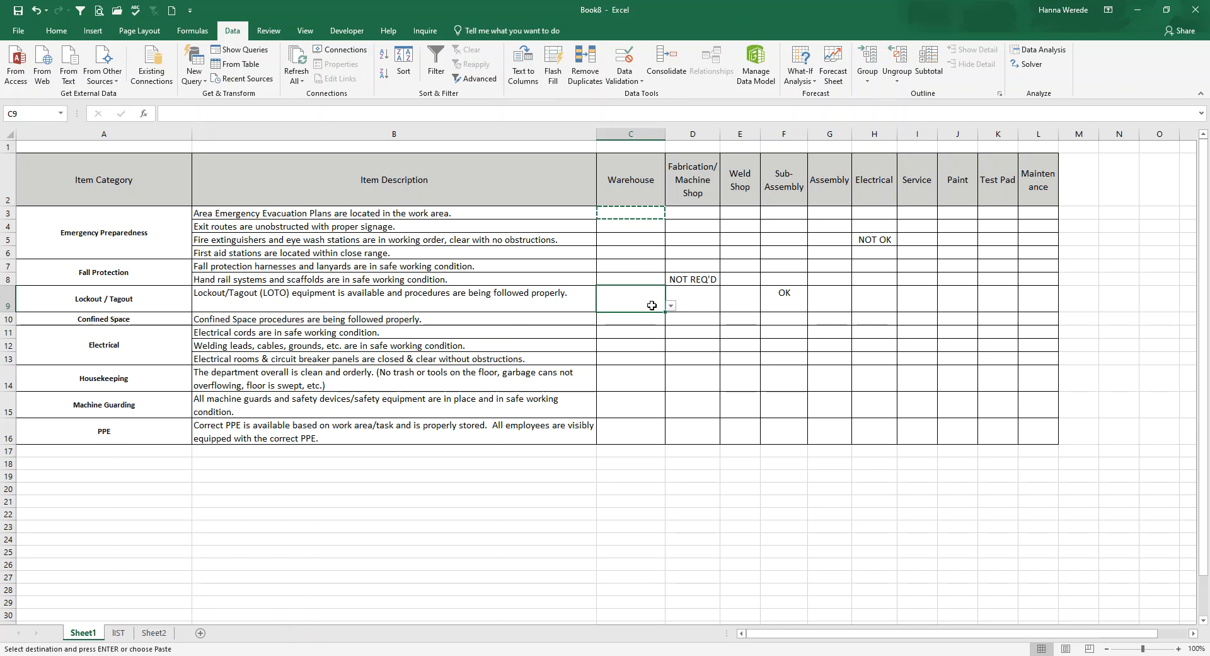
type("K")
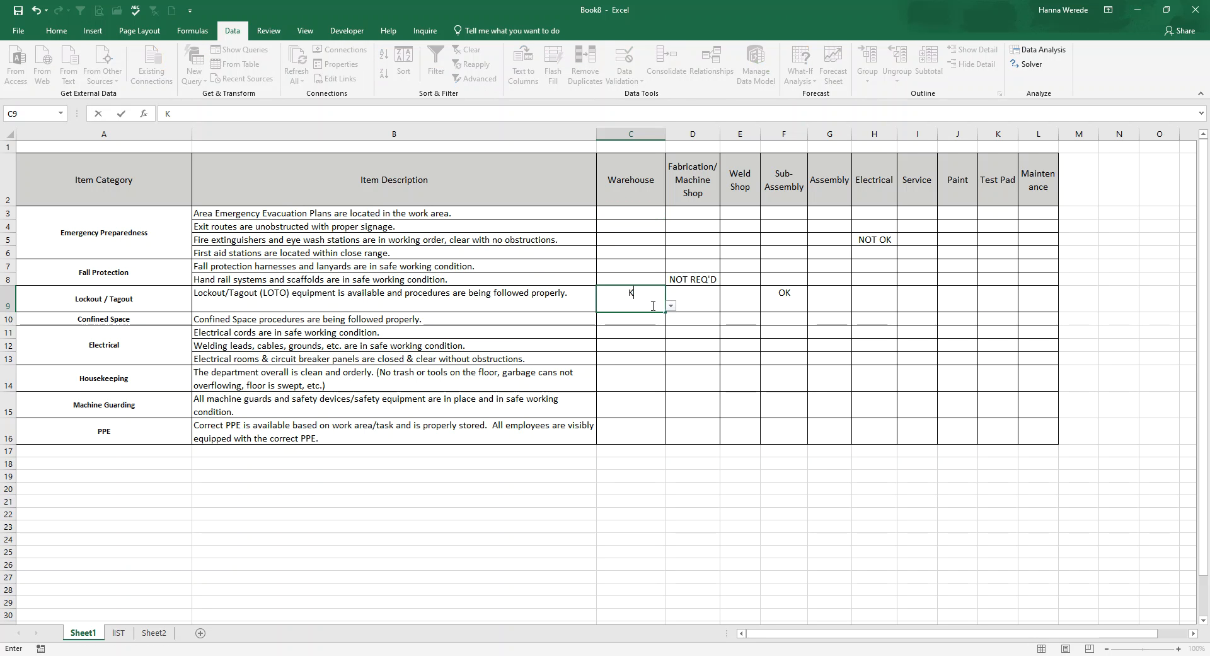
key("Return")
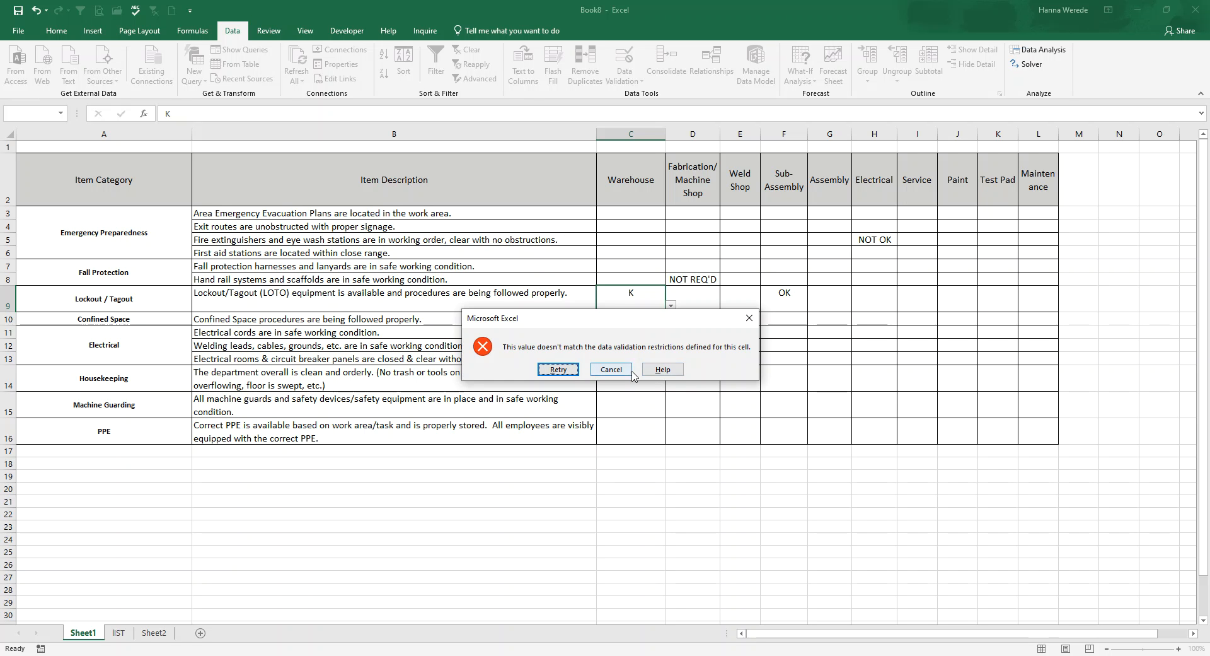
left_click(612, 369)
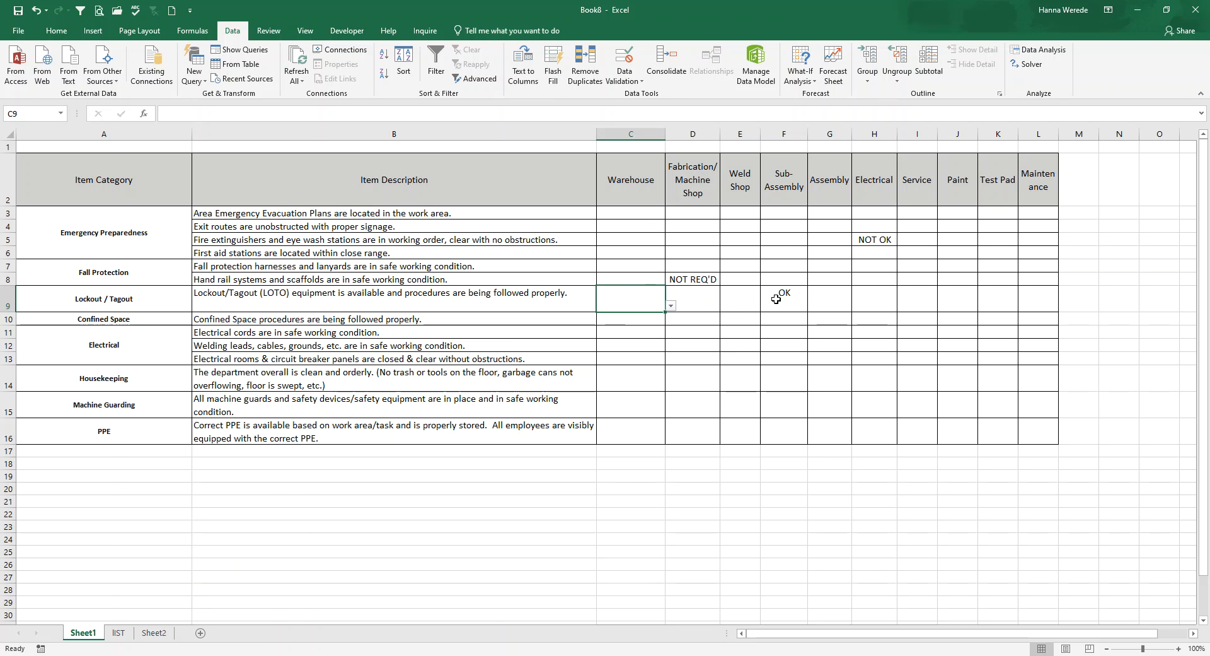
left_click(731, 318)
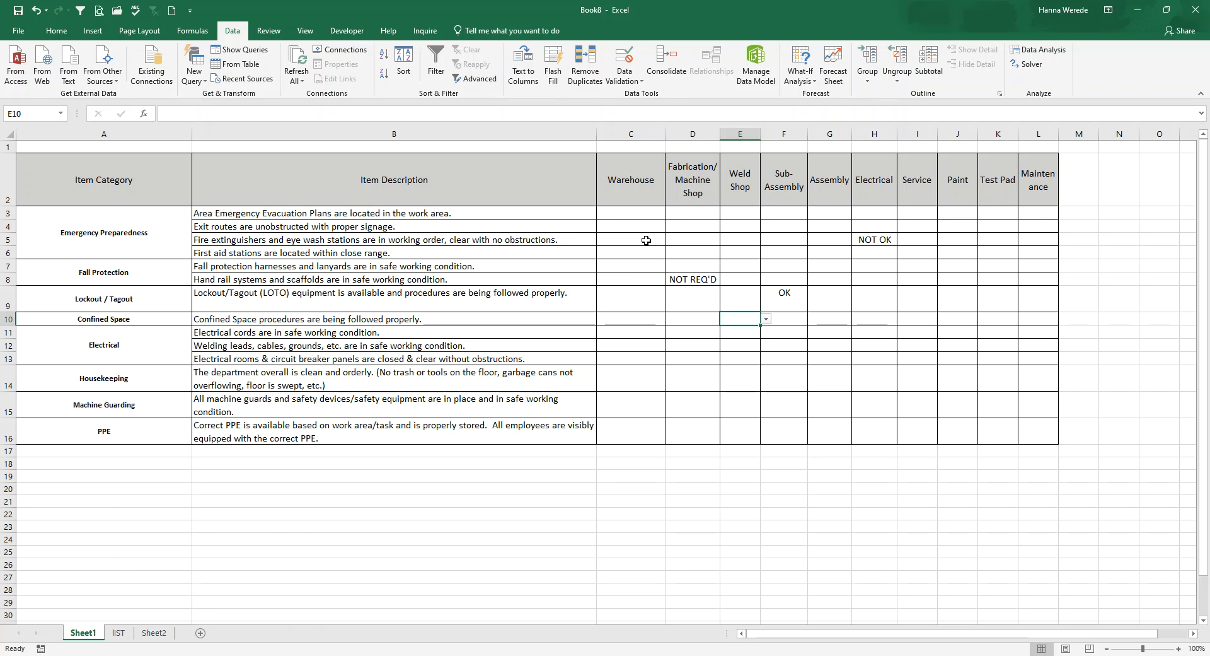
left_click(645, 274)
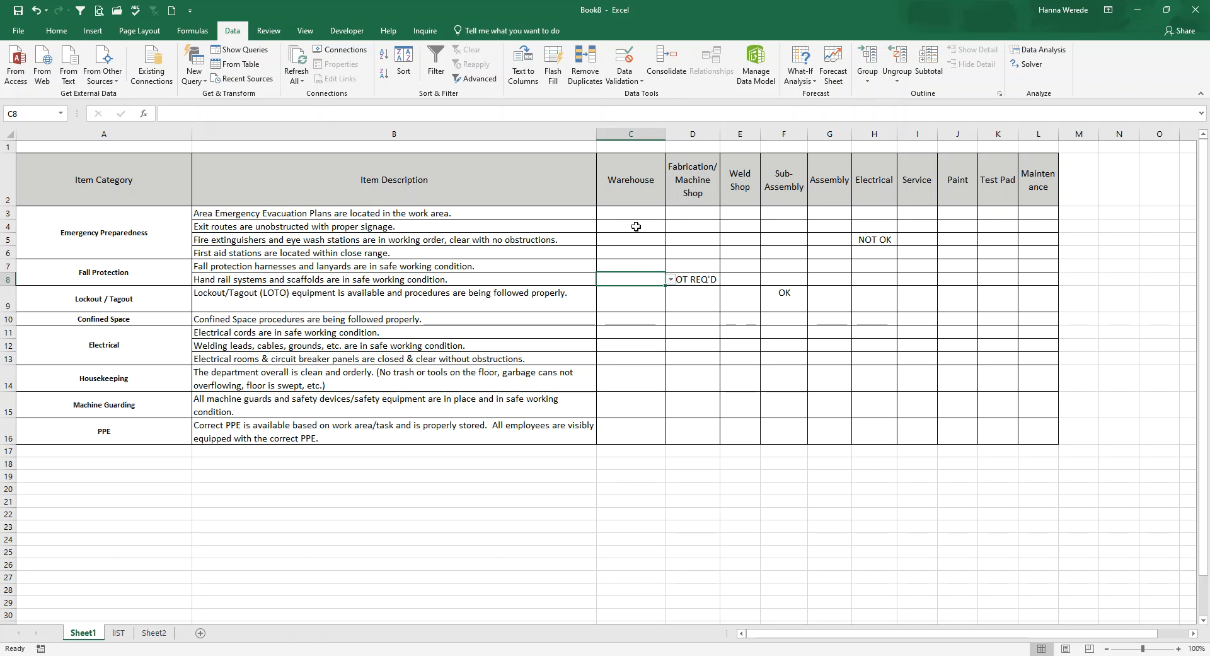
left_click_drag(640, 217, 804, 283)
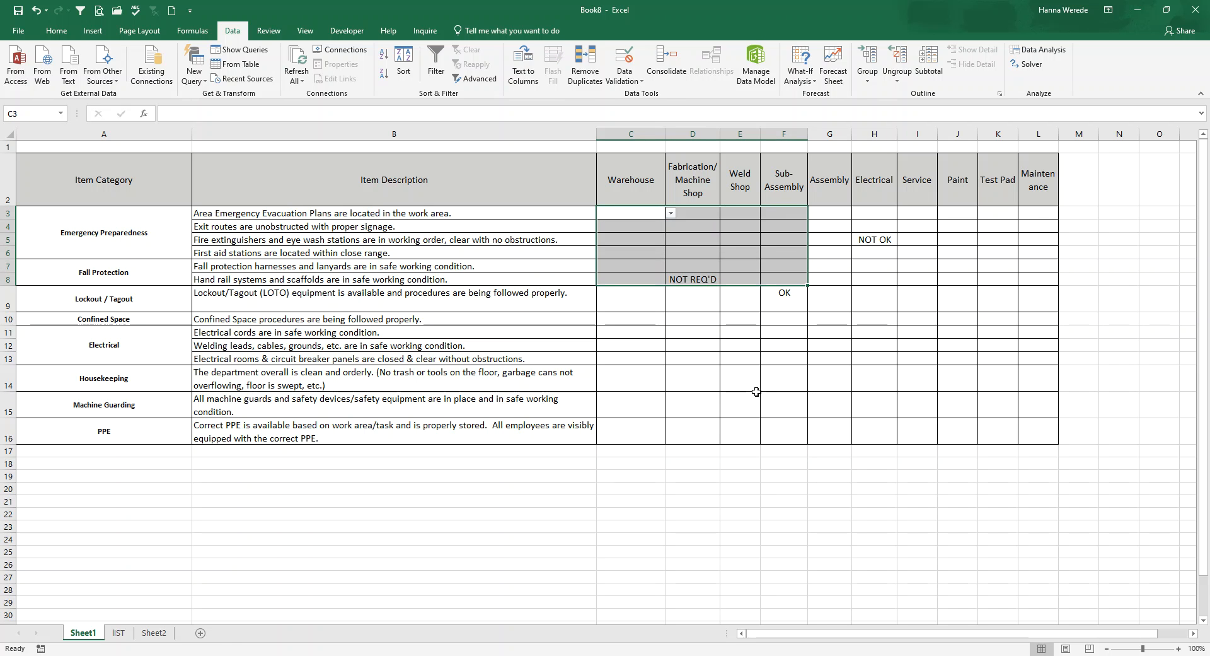
left_click(688, 326)
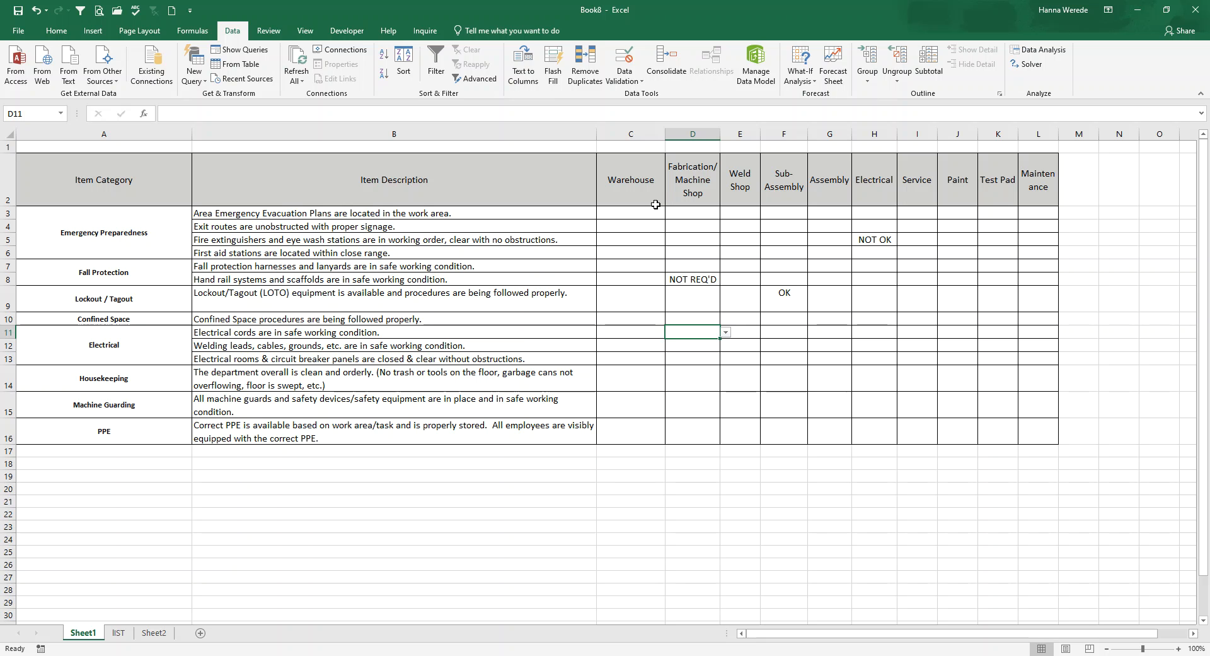
left_click_drag(631, 215, 631, 406)
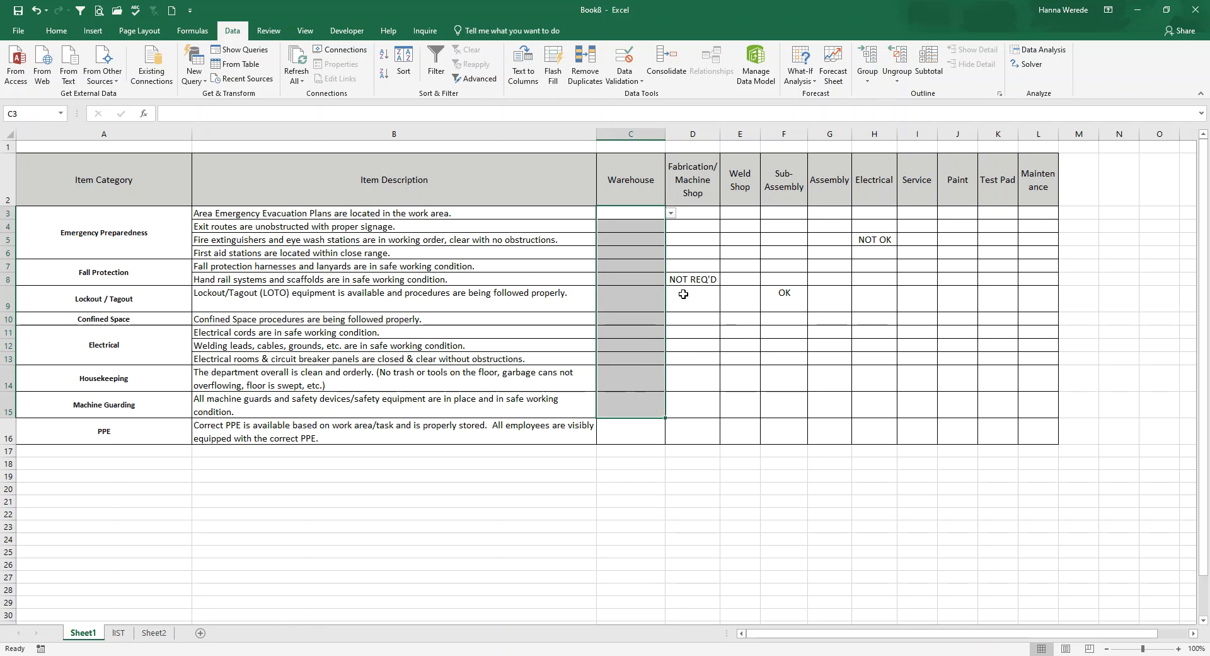
Step: Choose OK from the drop-down list in cell C8 for the Warehouse hand rail and scaffold item
left_click(630, 279)
left_click(671, 278)
left_click(630, 288)
left_click(632, 345)
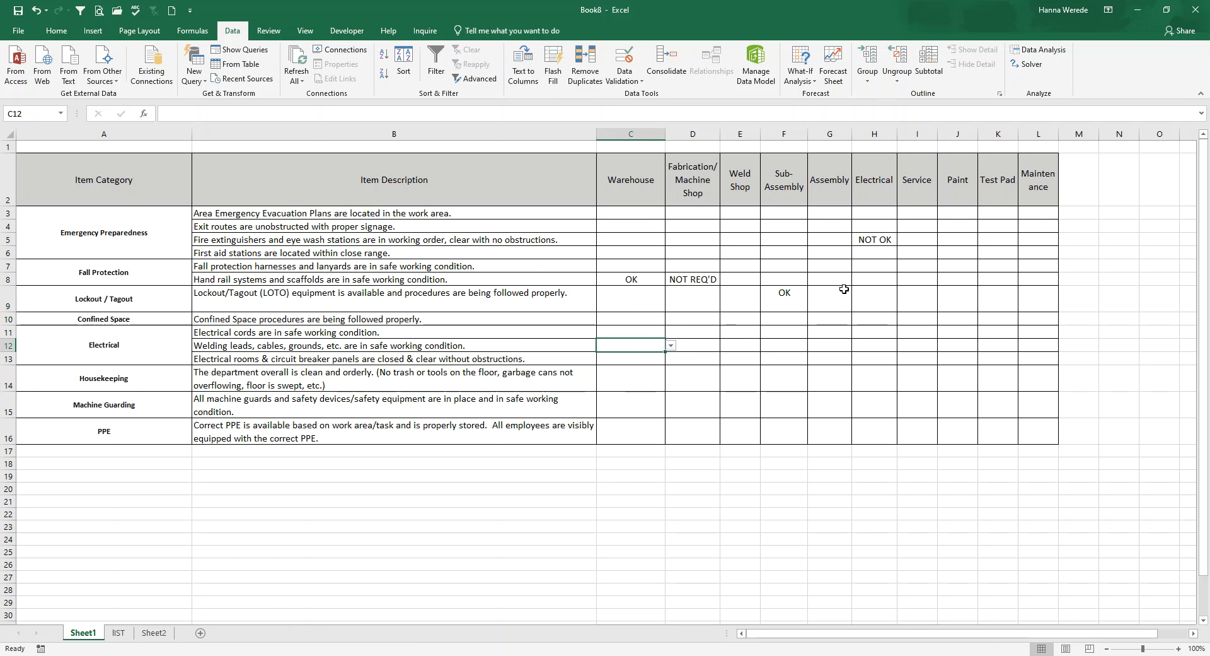